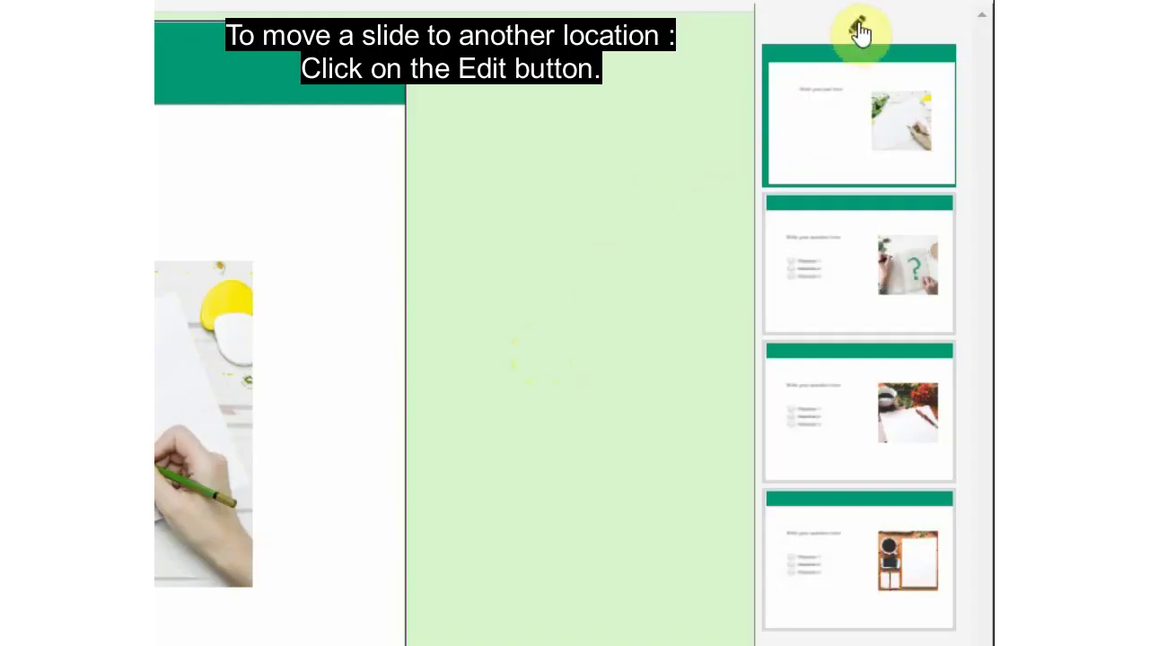
# Step: Drag the slide thumbnails so the title slide ends up last, and delete the brown-frame picture slide
pyautogui.click(860, 32)
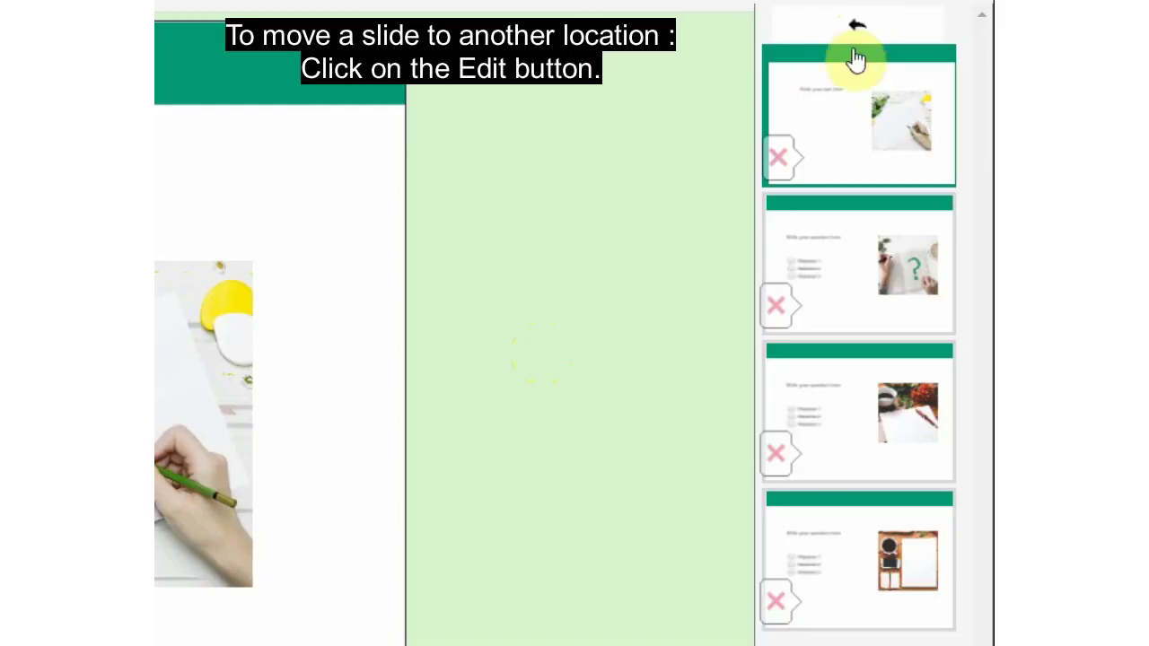
pyautogui.moveTo(855, 123); pyautogui.dragTo(850, 359)
pyautogui.moveTo(855, 422); pyautogui.dragTo(854, 95)
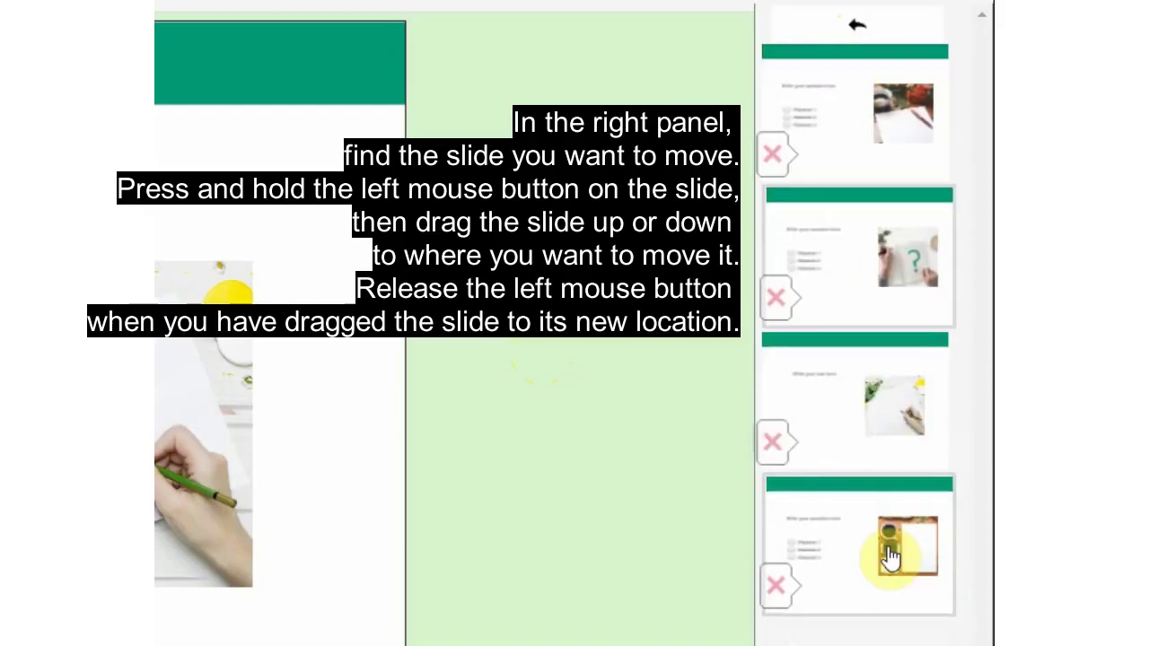
pyautogui.moveTo(884, 551); pyautogui.dragTo(849, 238)
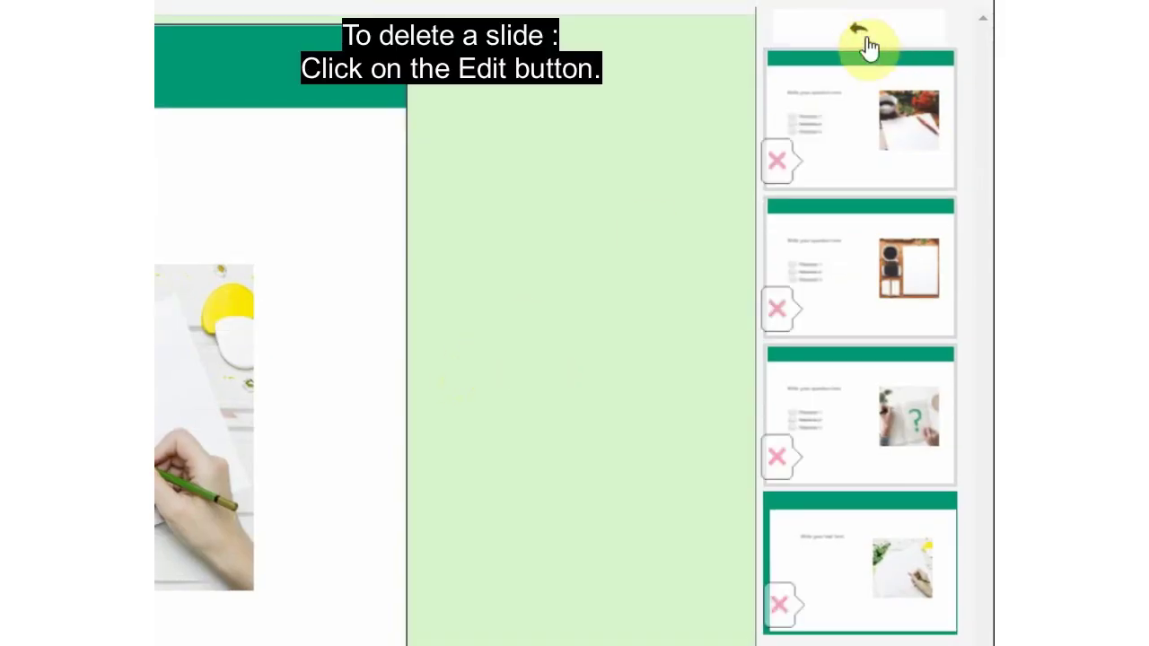
pyautogui.click(779, 312)
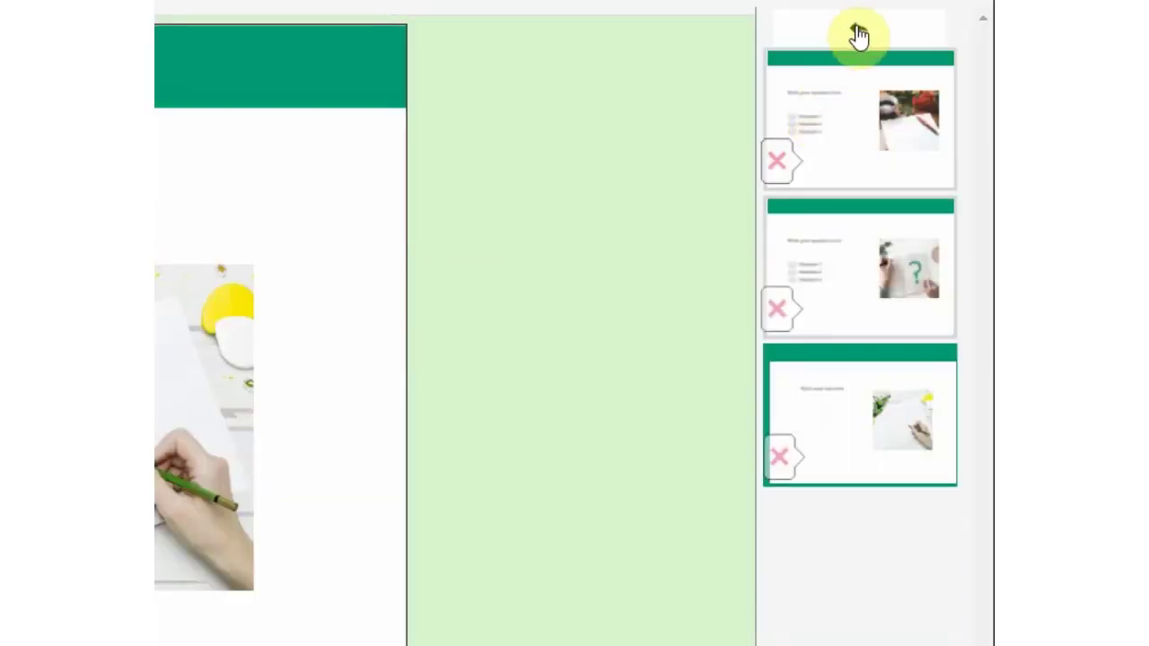
pyautogui.click(859, 34)
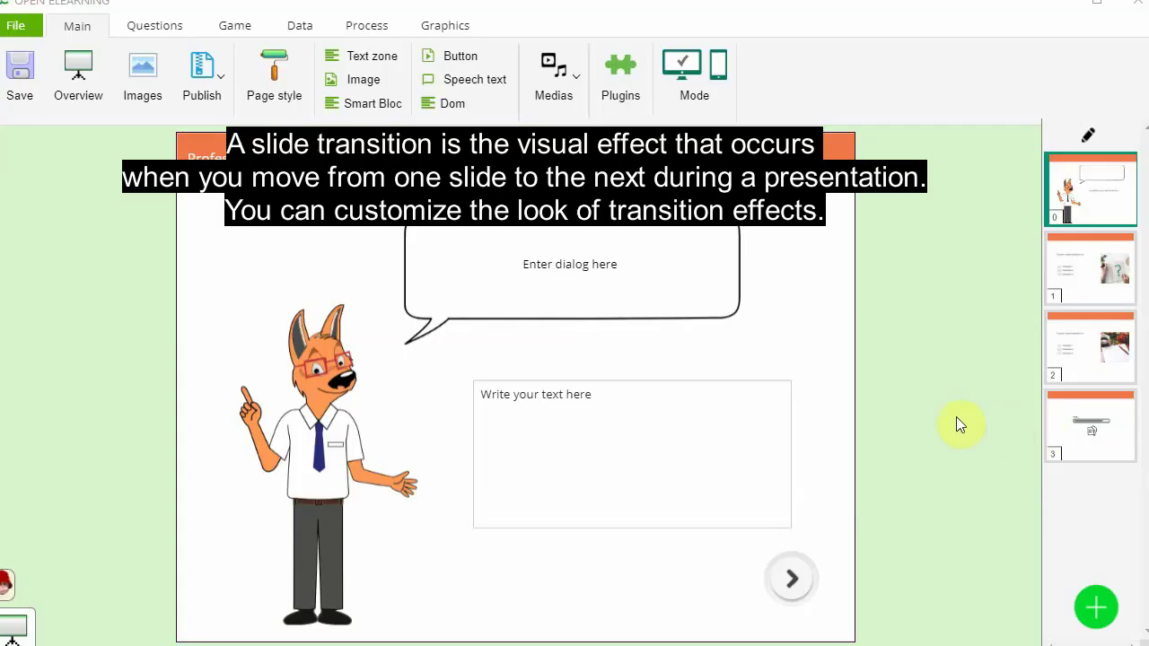
# Step: Set the Professor Fox slide's page transition to FlipSlide and preview it advancing to the quiz
pyautogui.click(1104, 280)
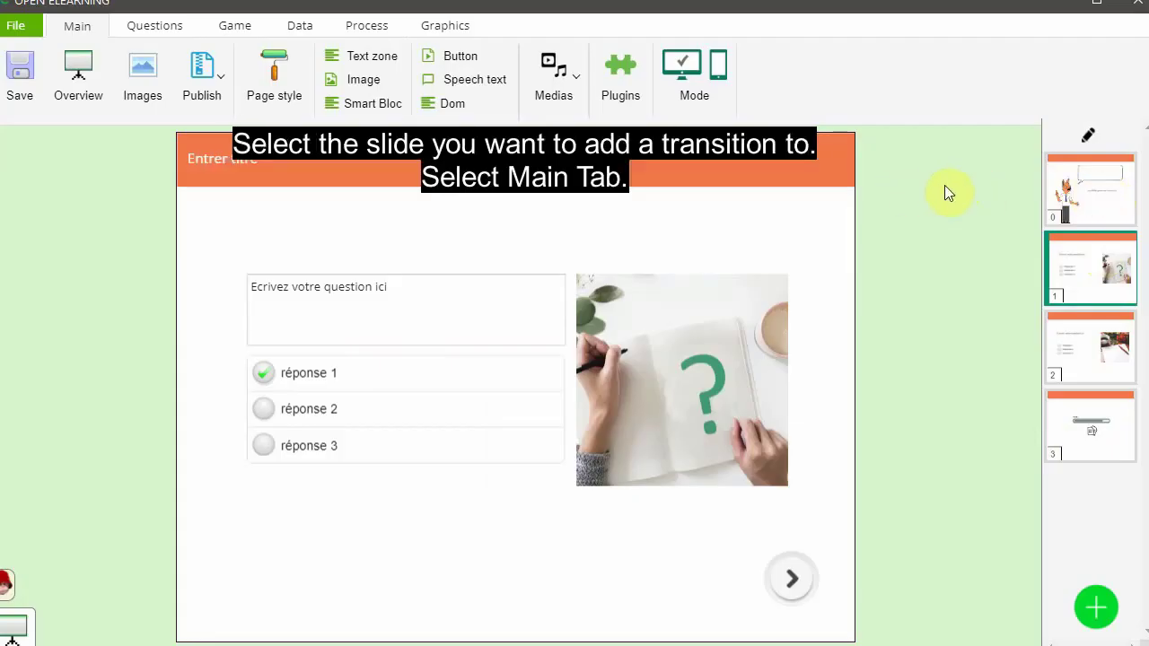
pyautogui.click(1082, 203)
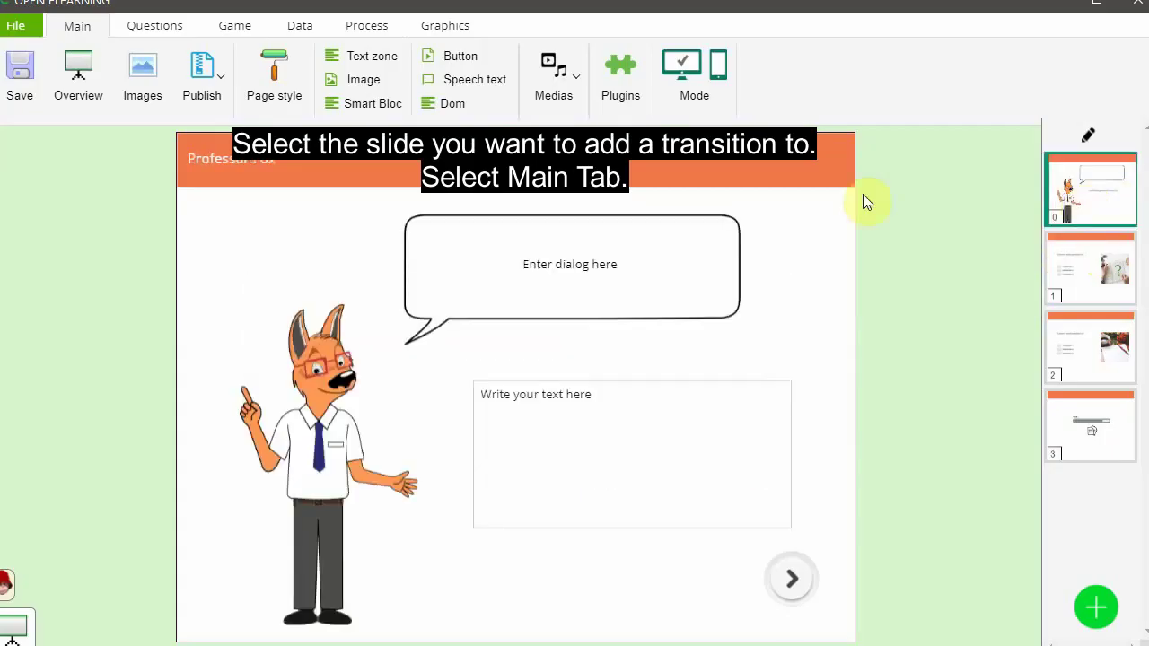
pyautogui.click(81, 29)
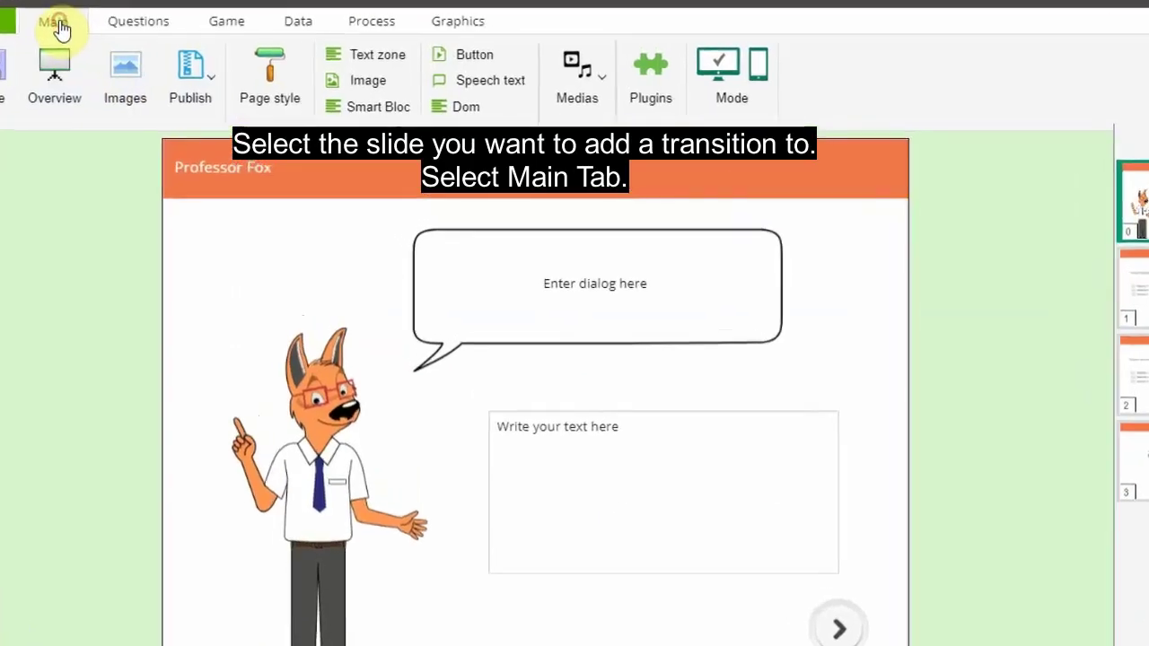
pyautogui.click(276, 81)
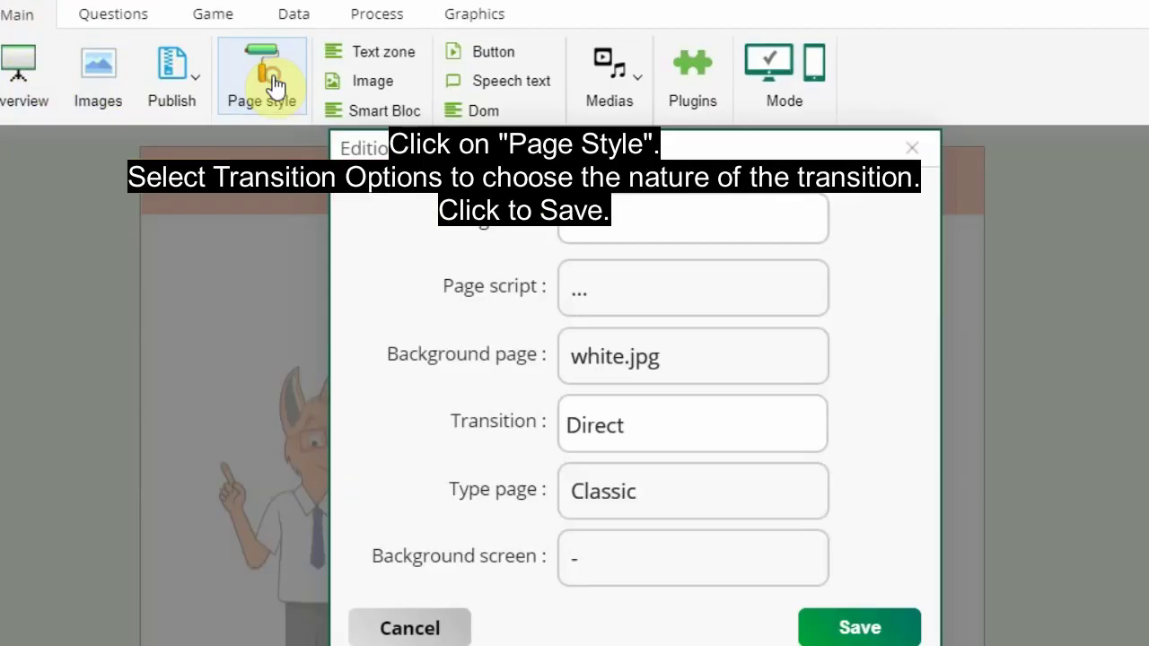
pyautogui.click(619, 427)
pyautogui.click(633, 534)
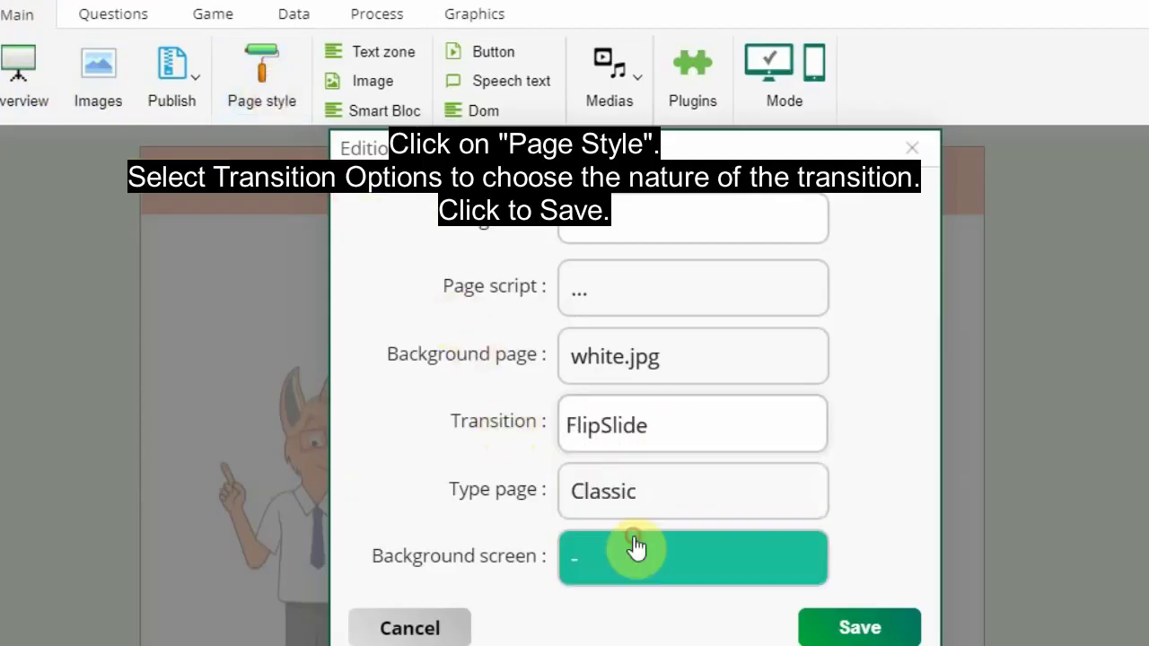
pyautogui.click(861, 629)
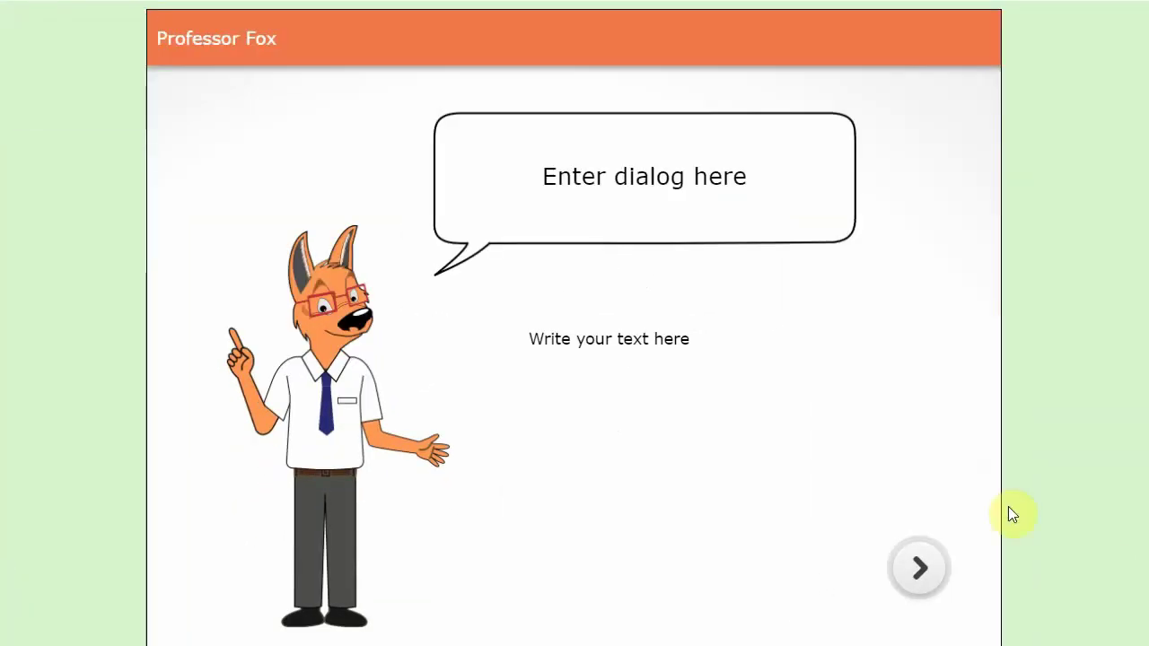
pyautogui.click(919, 577)
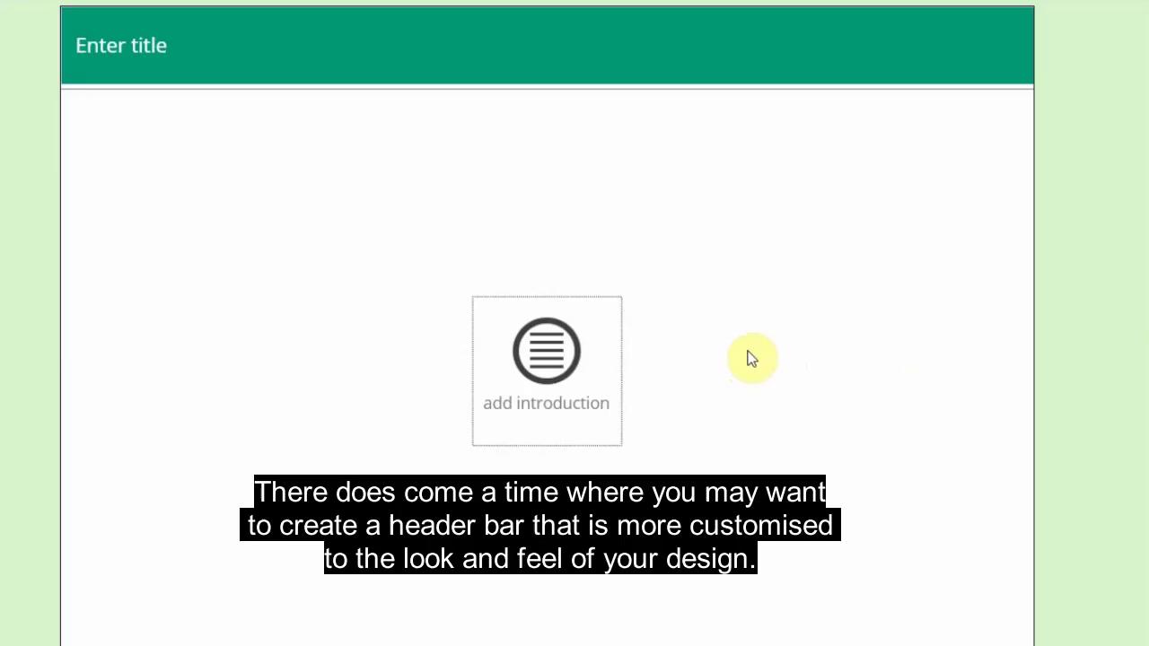
# Step: Retitle the header bar 'My title' and colour it dark purple (#4C0B5F)
pyautogui.click(935, 61)
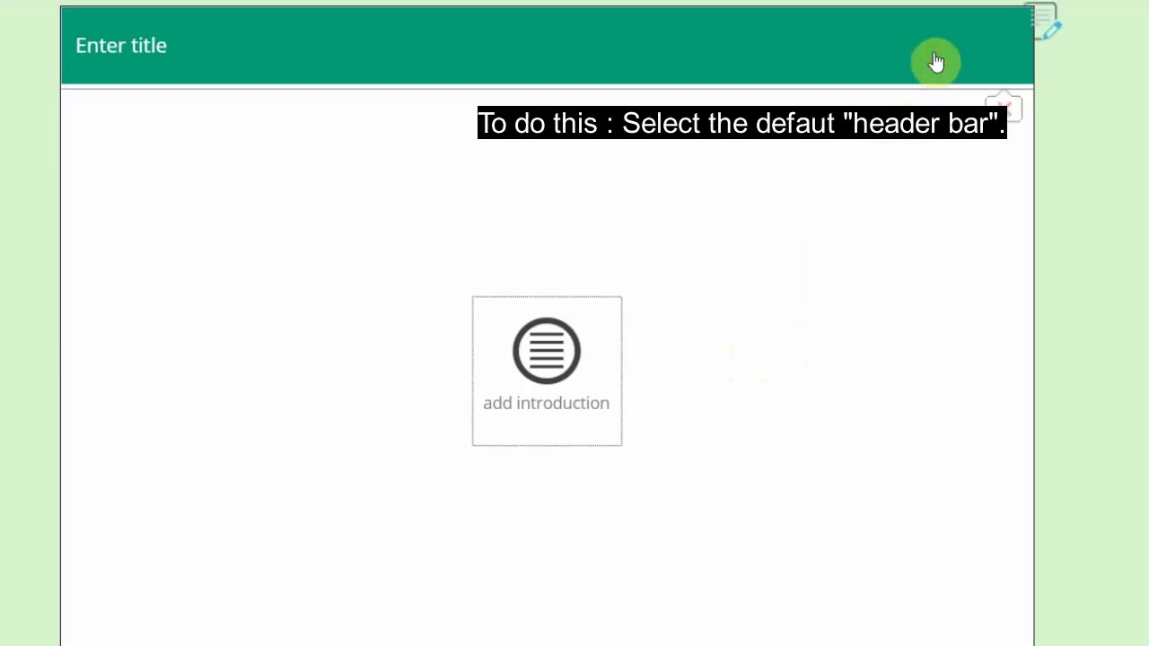
pyautogui.click(1041, 24)
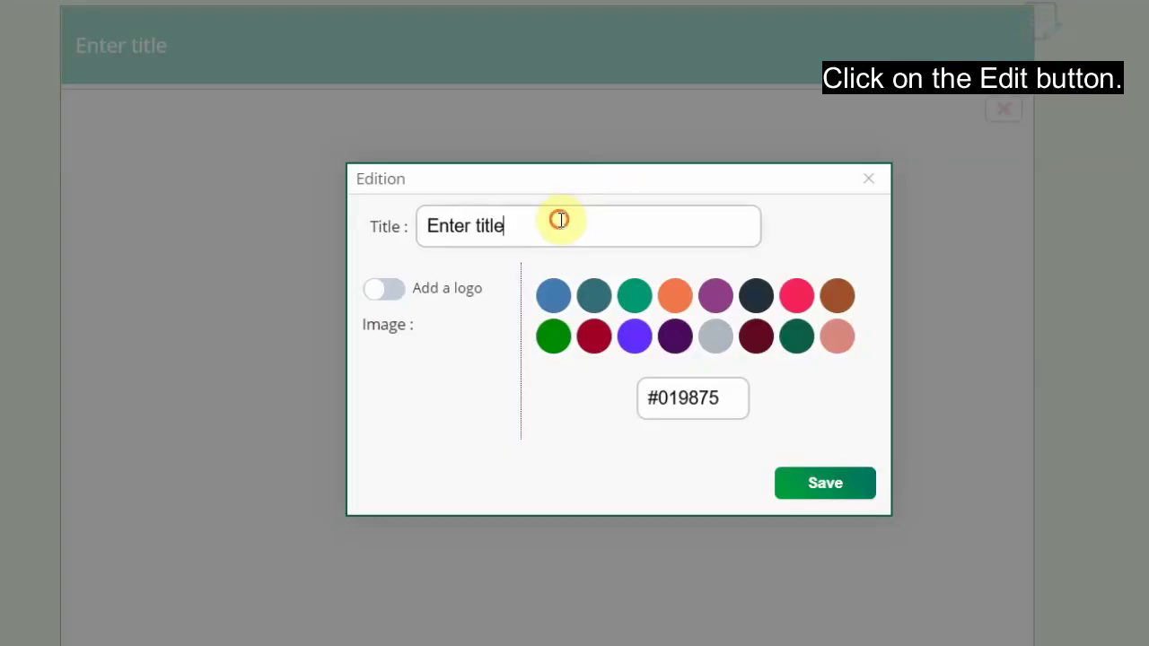
pyautogui.moveTo(559, 218); pyautogui.dragTo(384, 222)
pyautogui.write('My title')
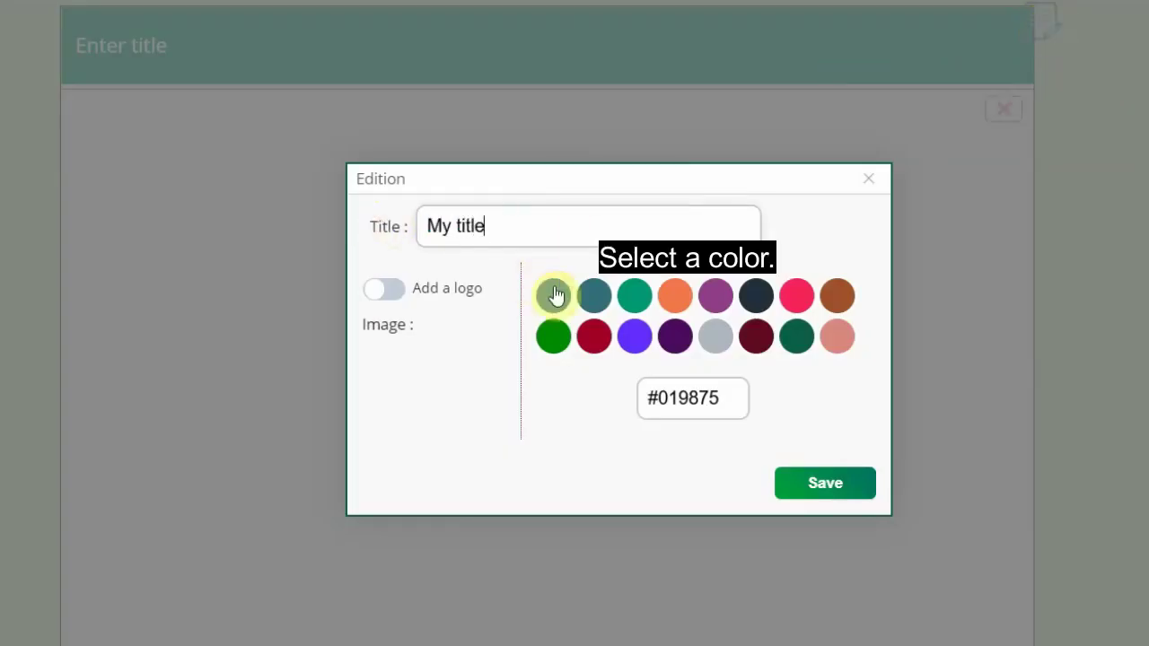
pyautogui.click(593, 299)
pyautogui.click(595, 345)
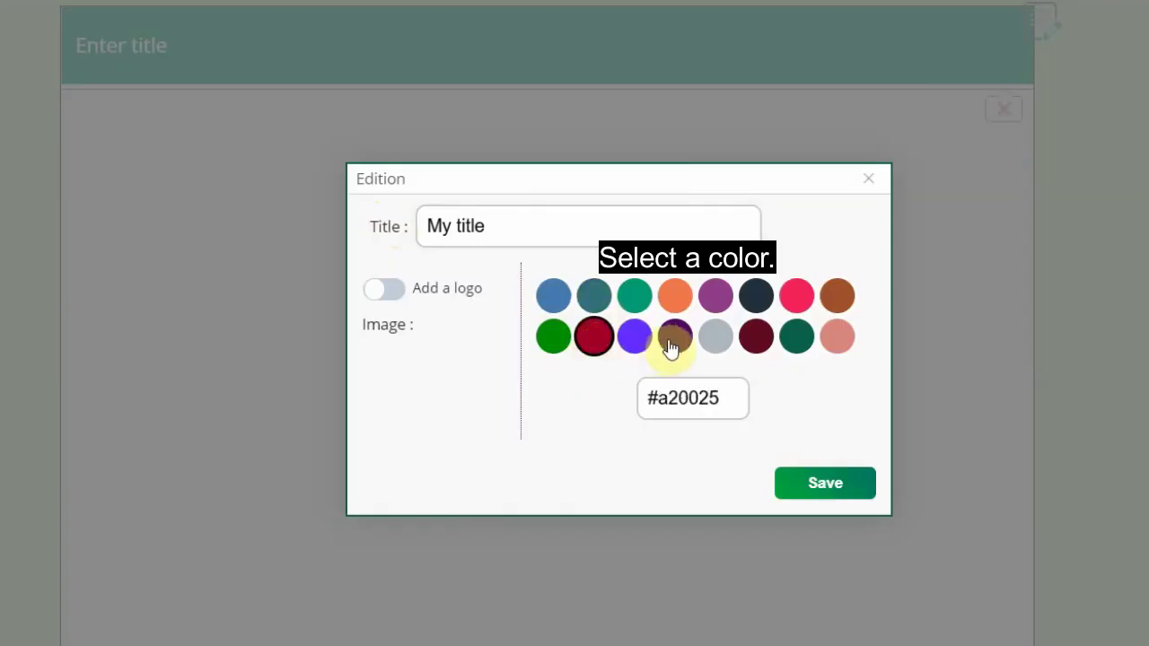
pyautogui.click(680, 345)
# Step: Add the hand-writing picture as the header's logo and save the header
pyautogui.click(384, 296)
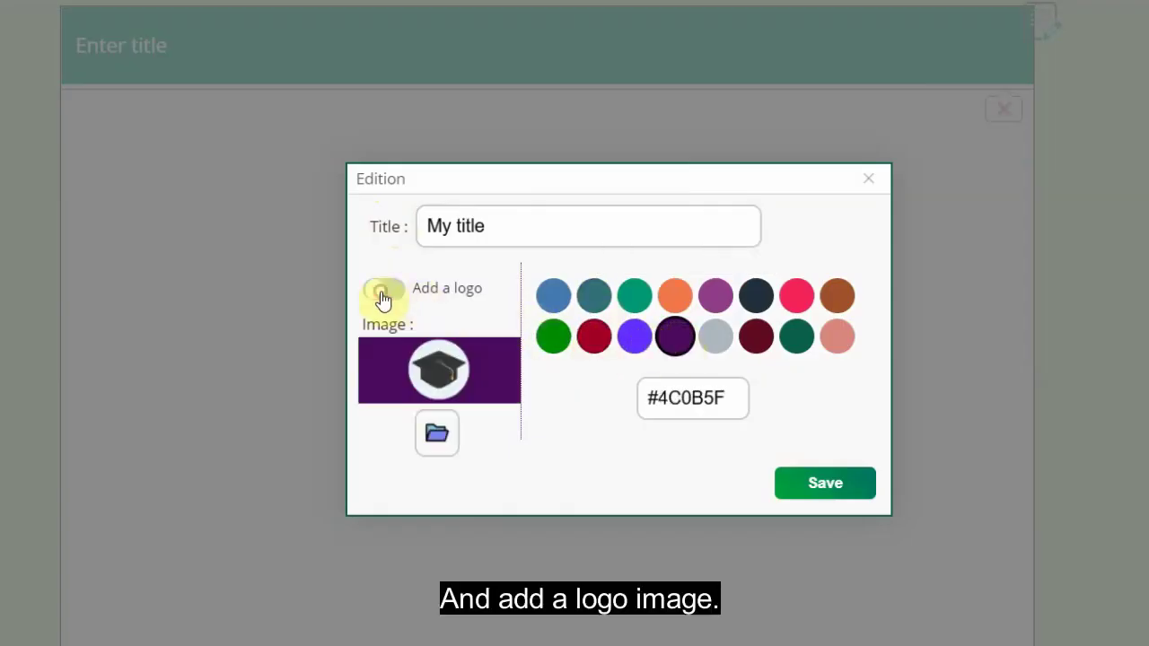
pyautogui.click(437, 434)
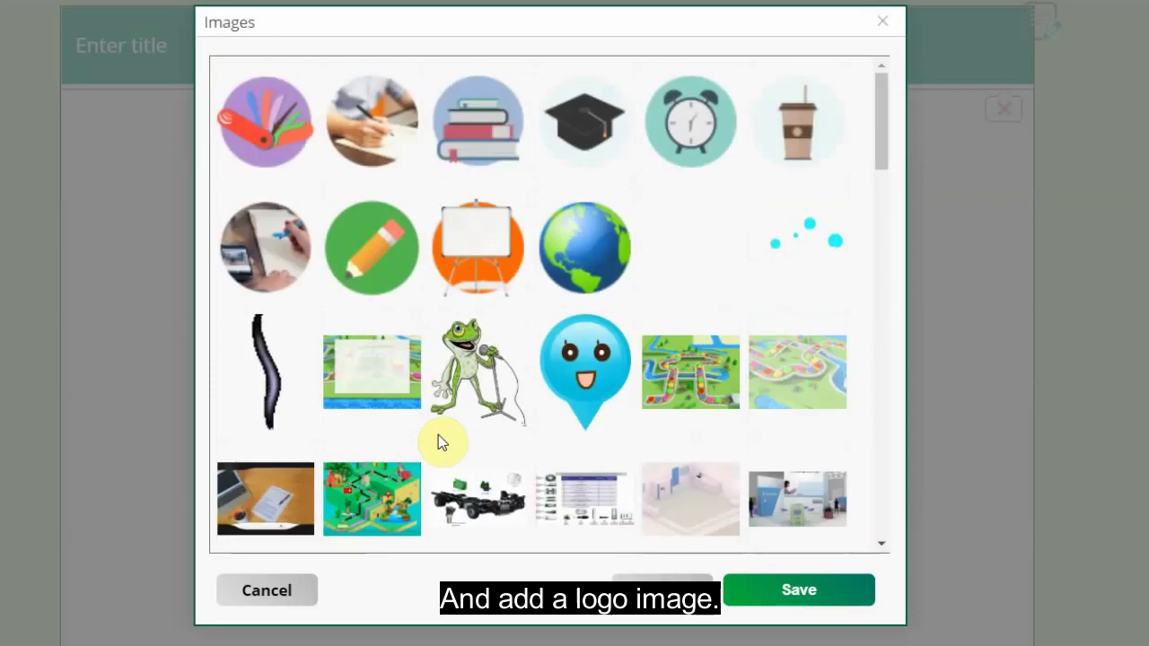
pyautogui.click(381, 129)
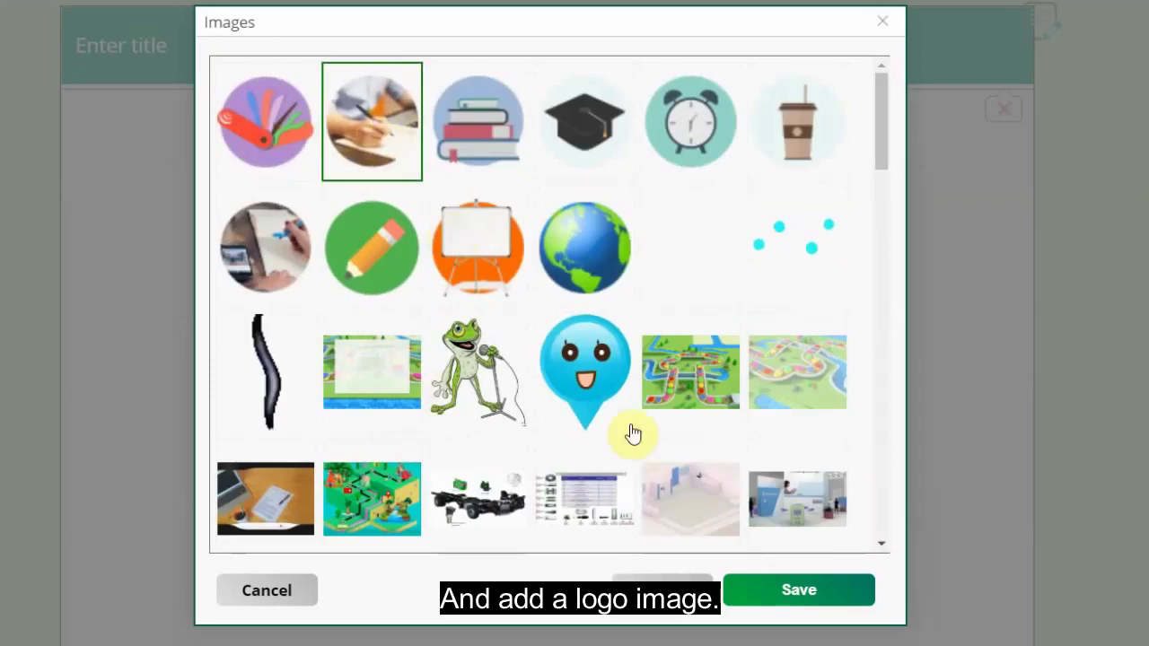
pyautogui.click(810, 593)
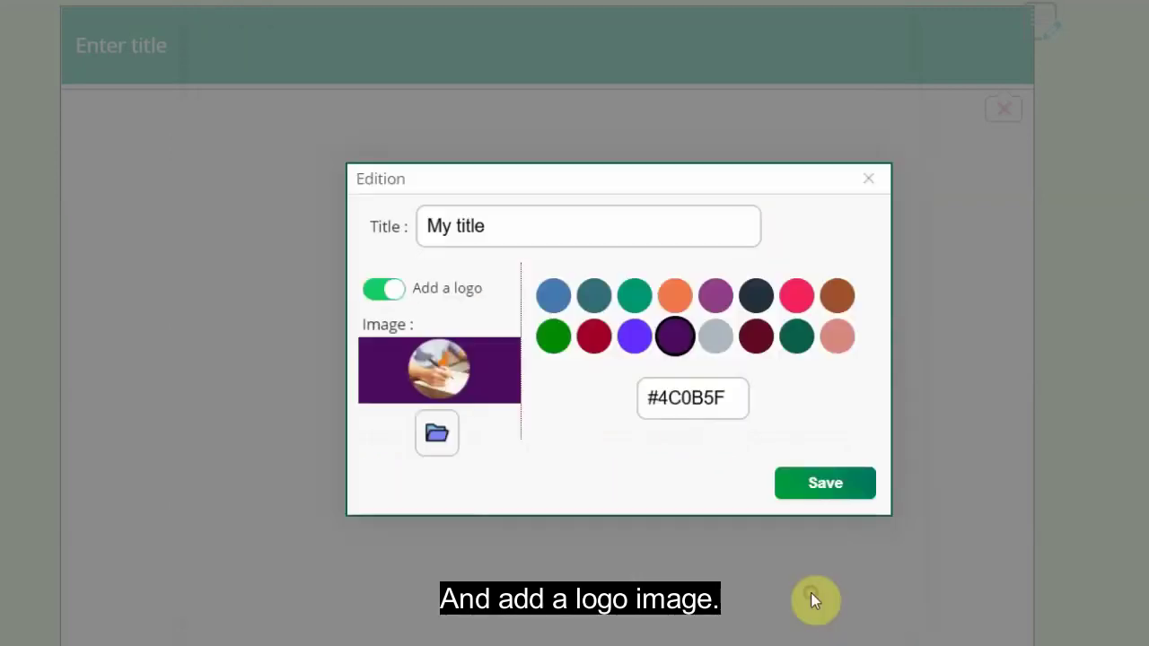
pyautogui.click(816, 483)
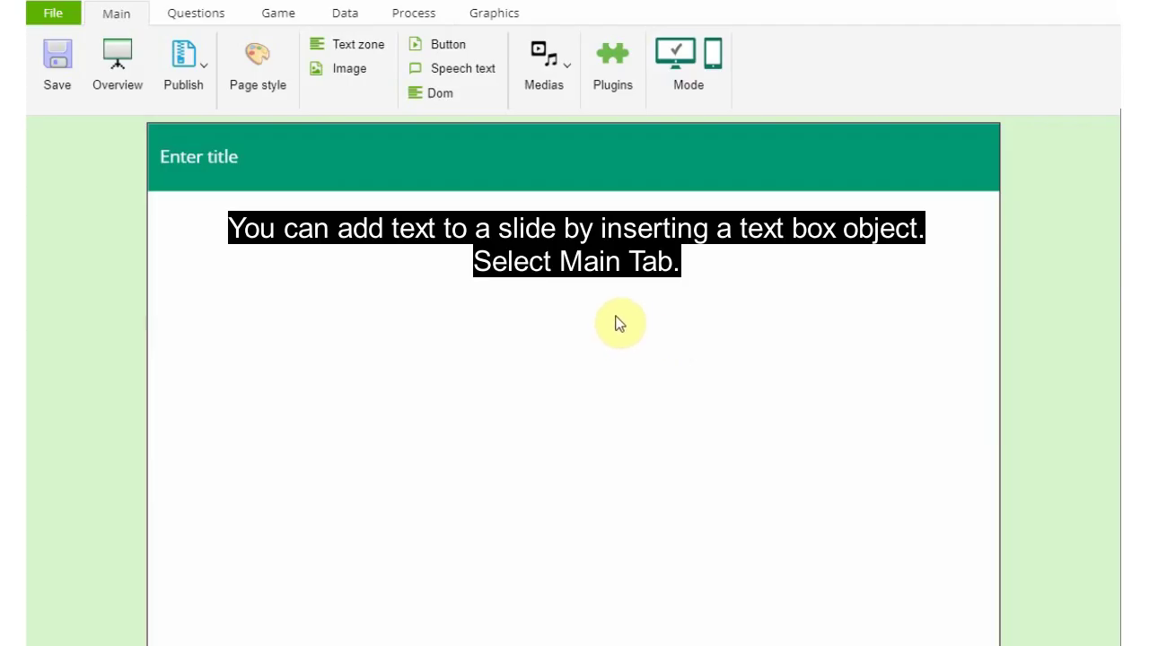
# Step: Insert a text zone on the slide and move it further right
pyautogui.click(117, 18)
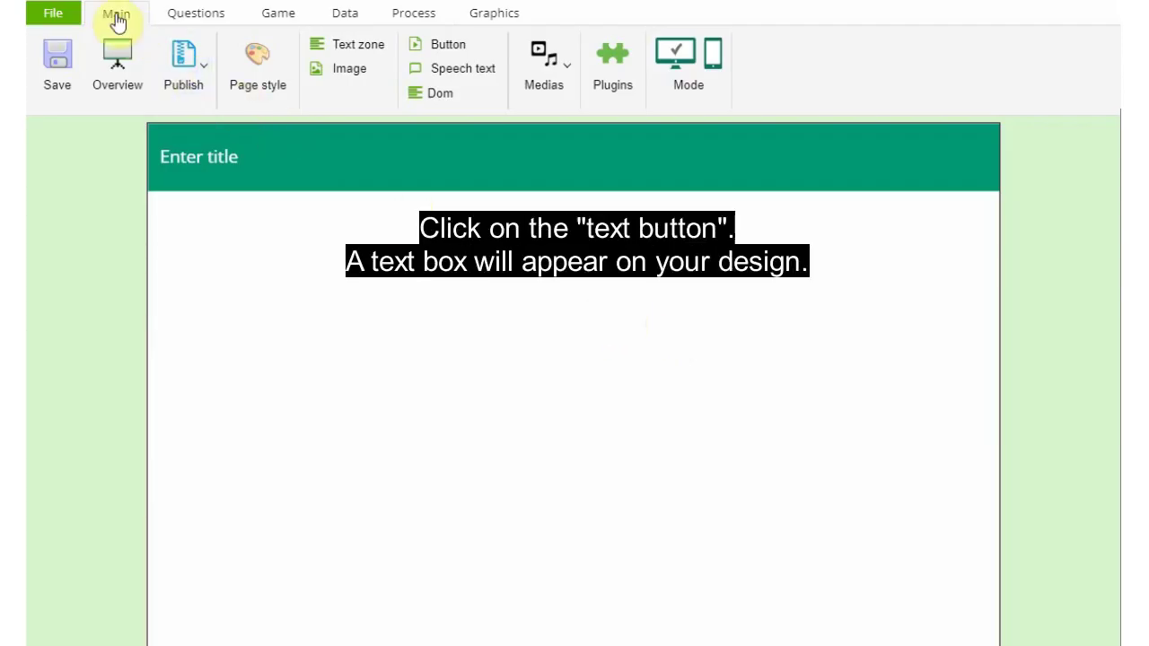
pyautogui.click(358, 52)
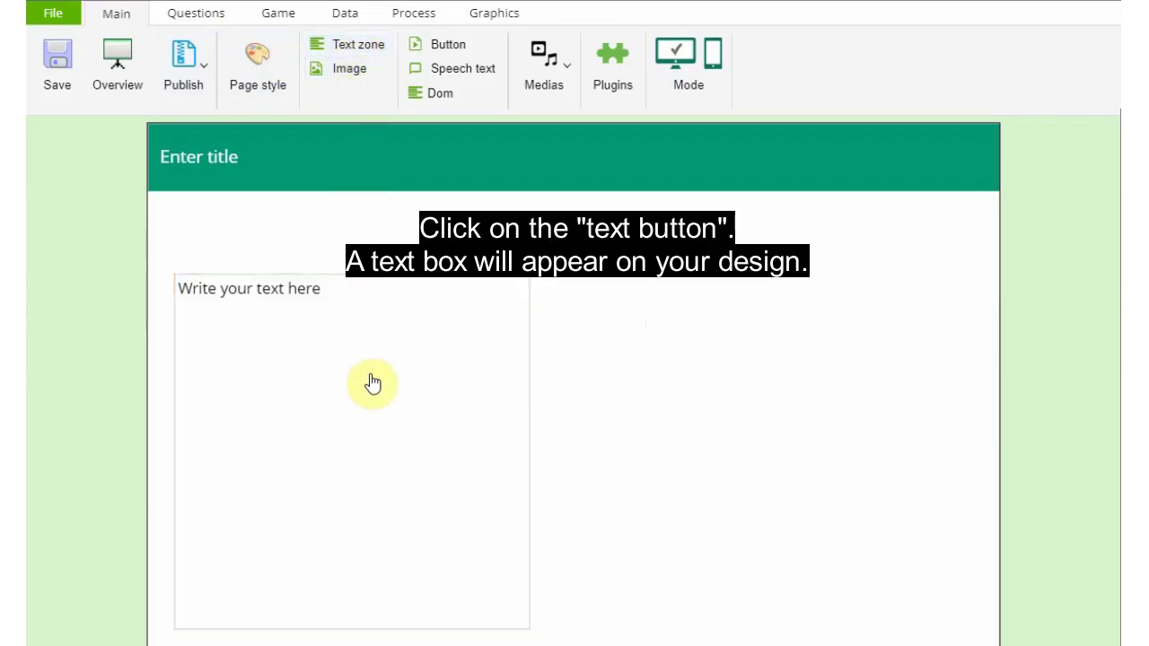
pyautogui.click(358, 422)
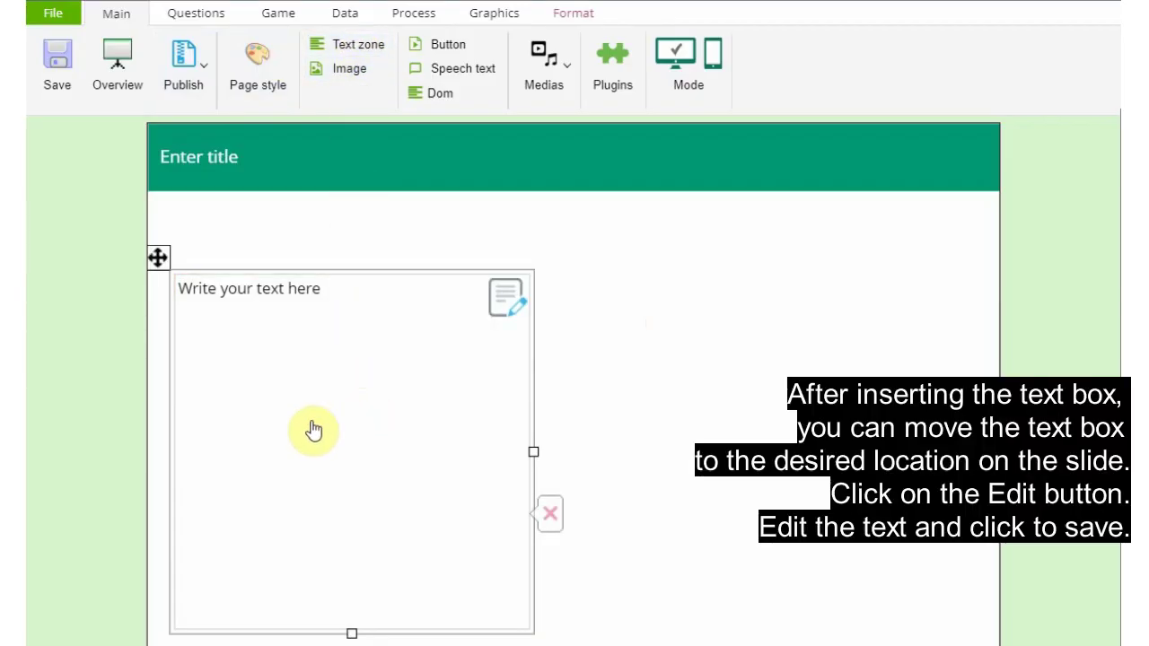
pyautogui.moveTo(392, 423); pyautogui.dragTo(668, 415)
pyautogui.moveTo(427, 368); pyautogui.dragTo(564, 380)
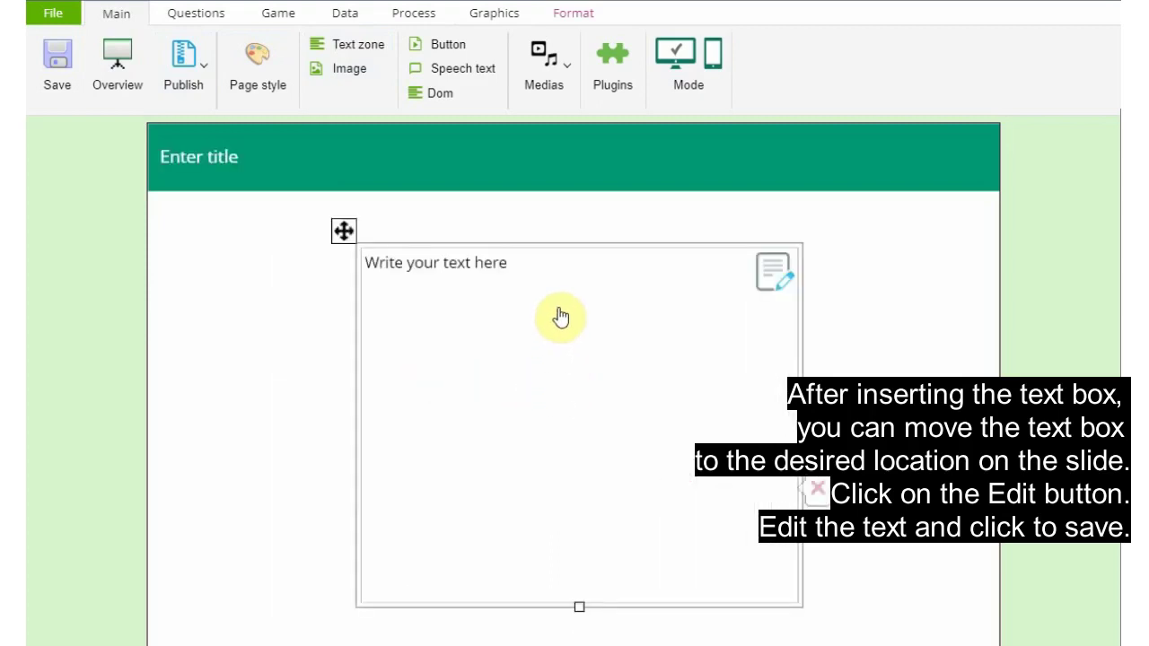
# Step: Append 'Hello' to the text box, make it bold, and save
pyautogui.click(774, 272)
pyautogui.click(534, 270)
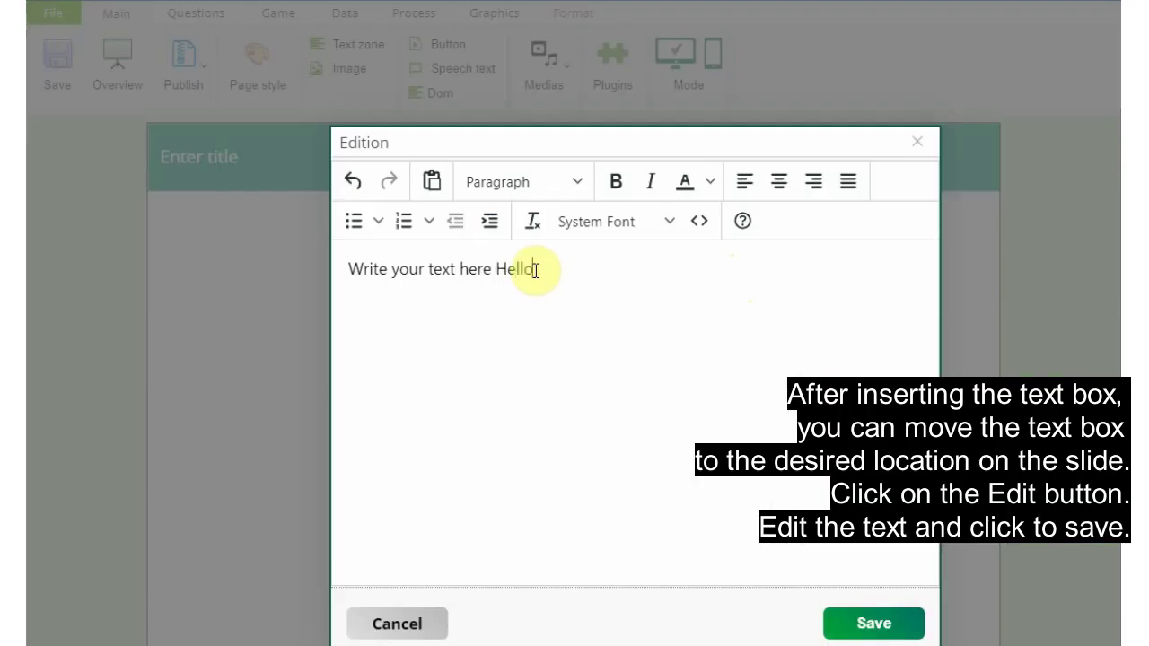
pyautogui.doubleClick(508, 268)
pyautogui.click(616, 183)
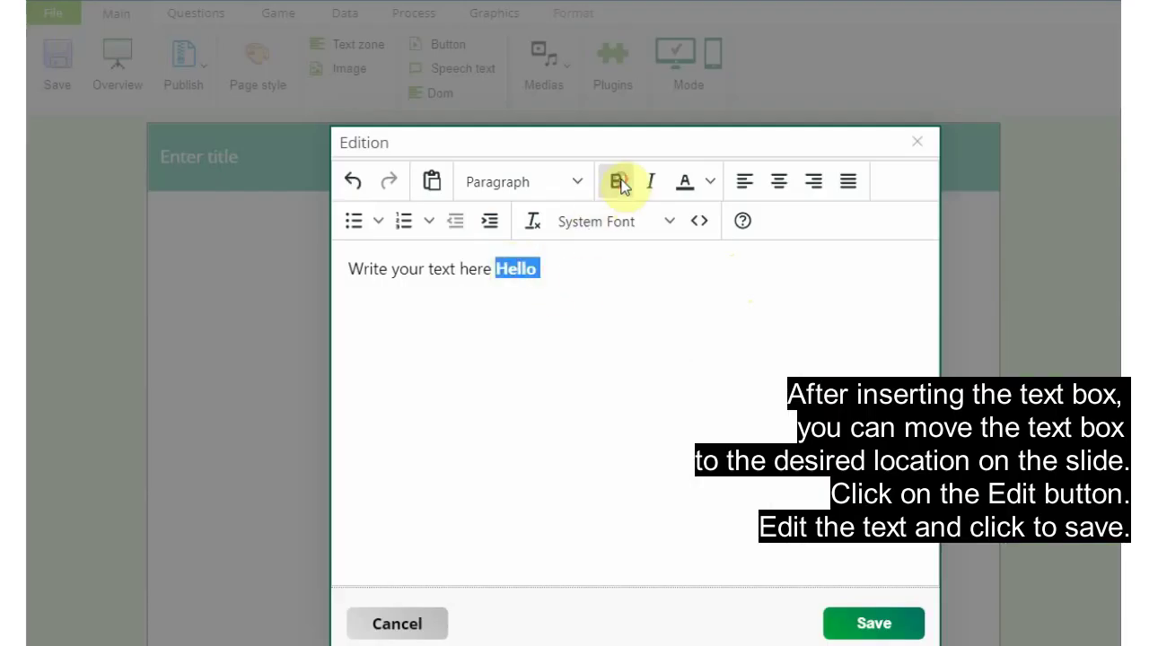
pyautogui.click(576, 277)
pyautogui.click(874, 623)
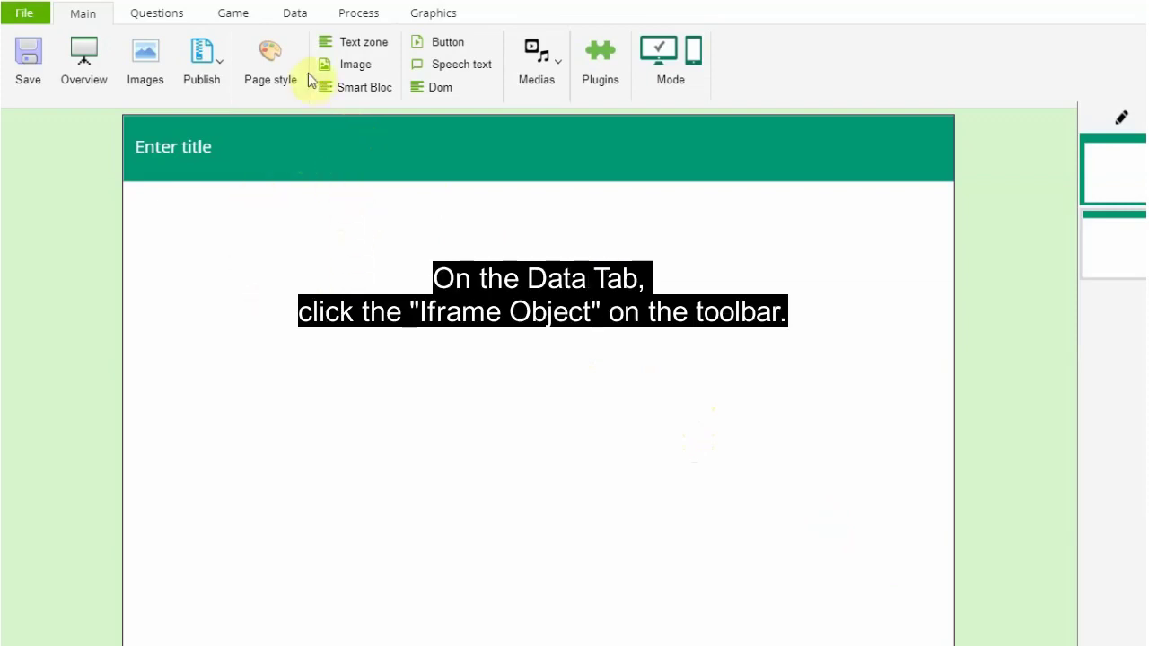
pyautogui.click(297, 14)
pyautogui.click(209, 57)
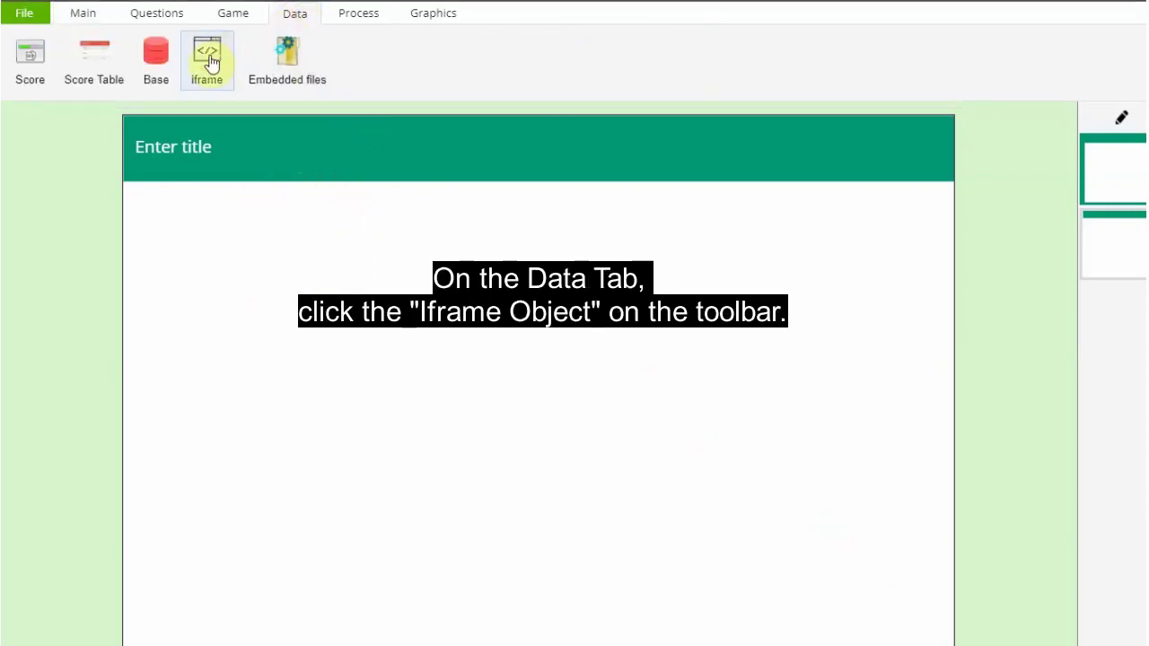
pyautogui.click(528, 289)
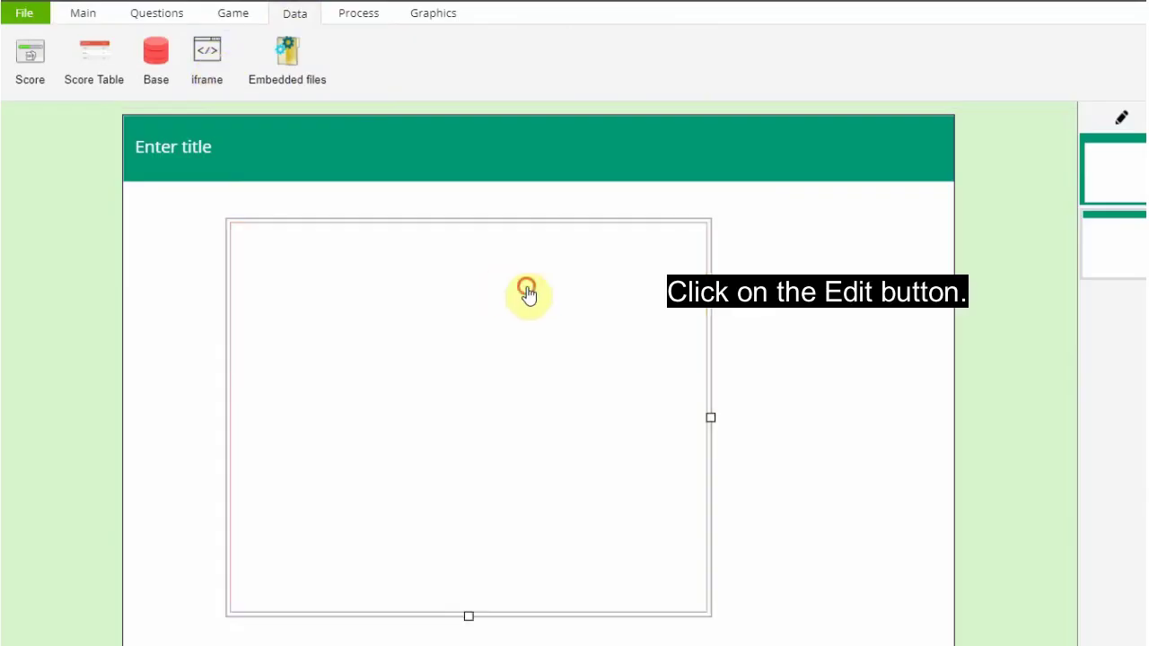
pyautogui.click(677, 247)
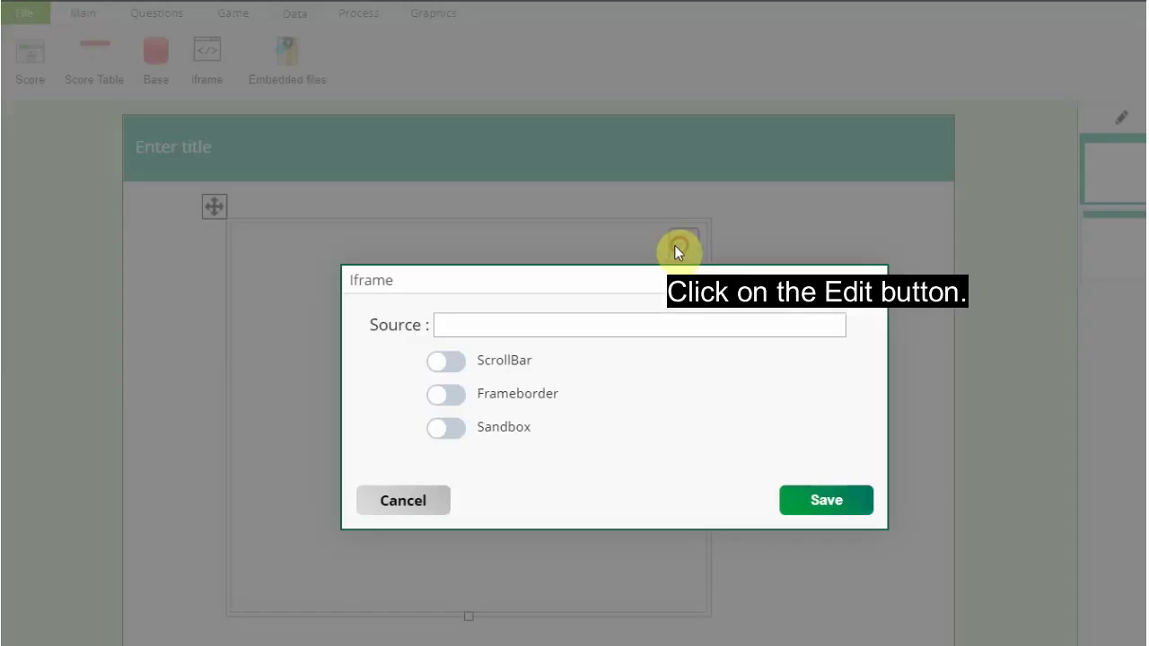
pyautogui.click(581, 324)
pyautogui.write('https://www.openelearning.org/')
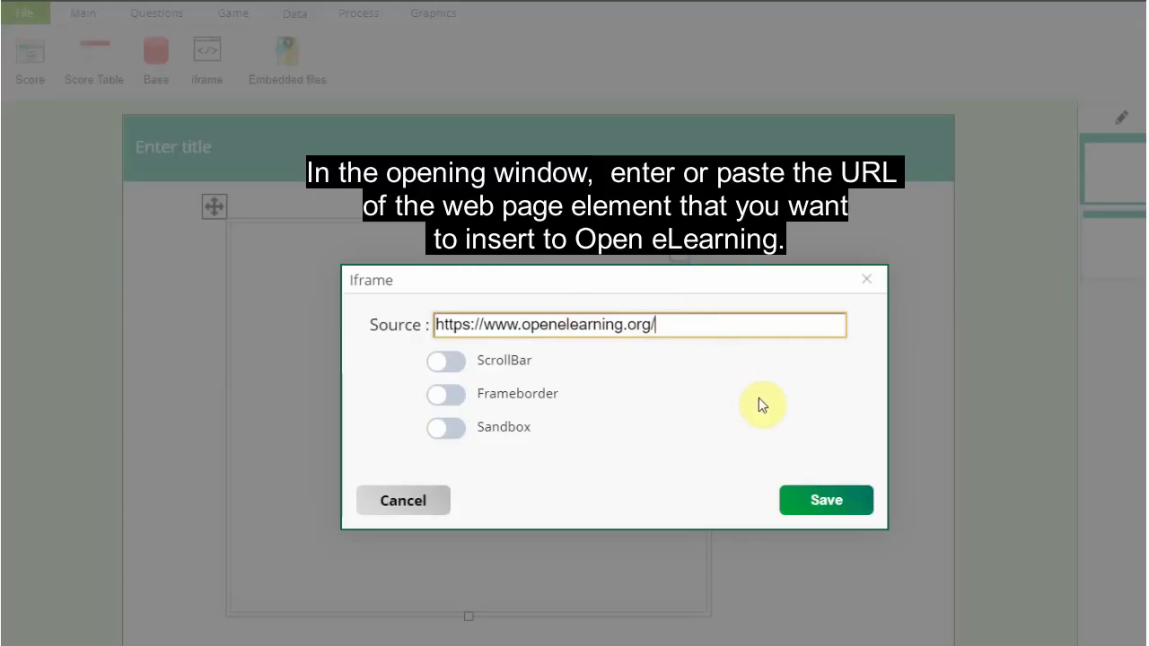
pyautogui.click(826, 499)
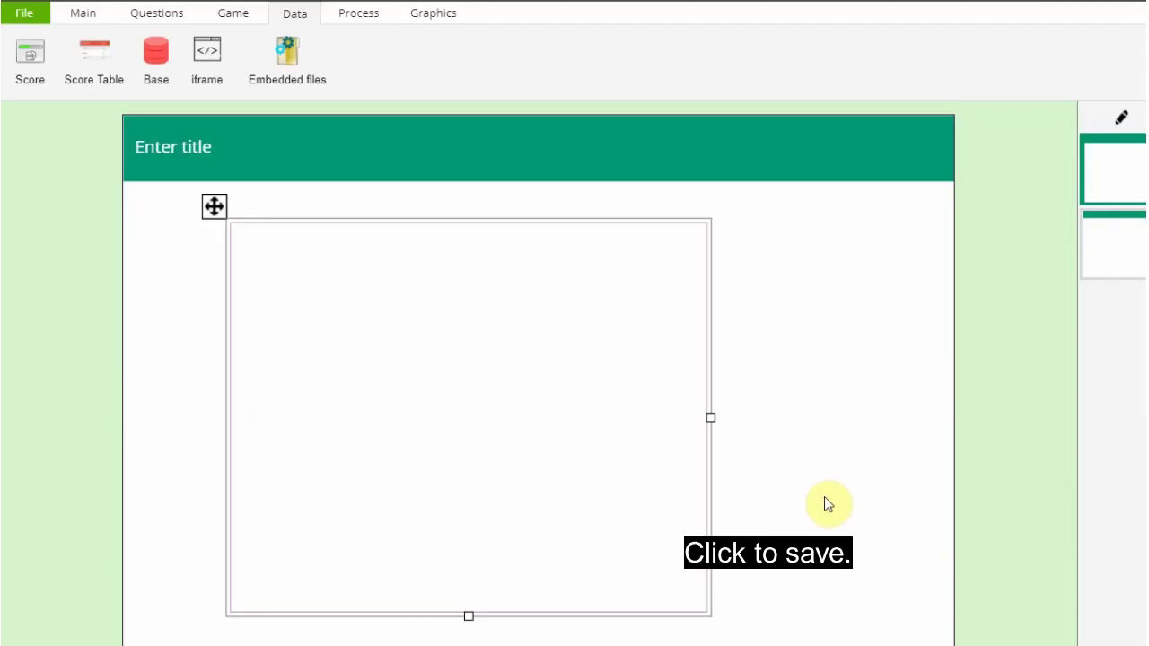
pyautogui.moveTo(215, 208); pyautogui.dragTo(284, 240)
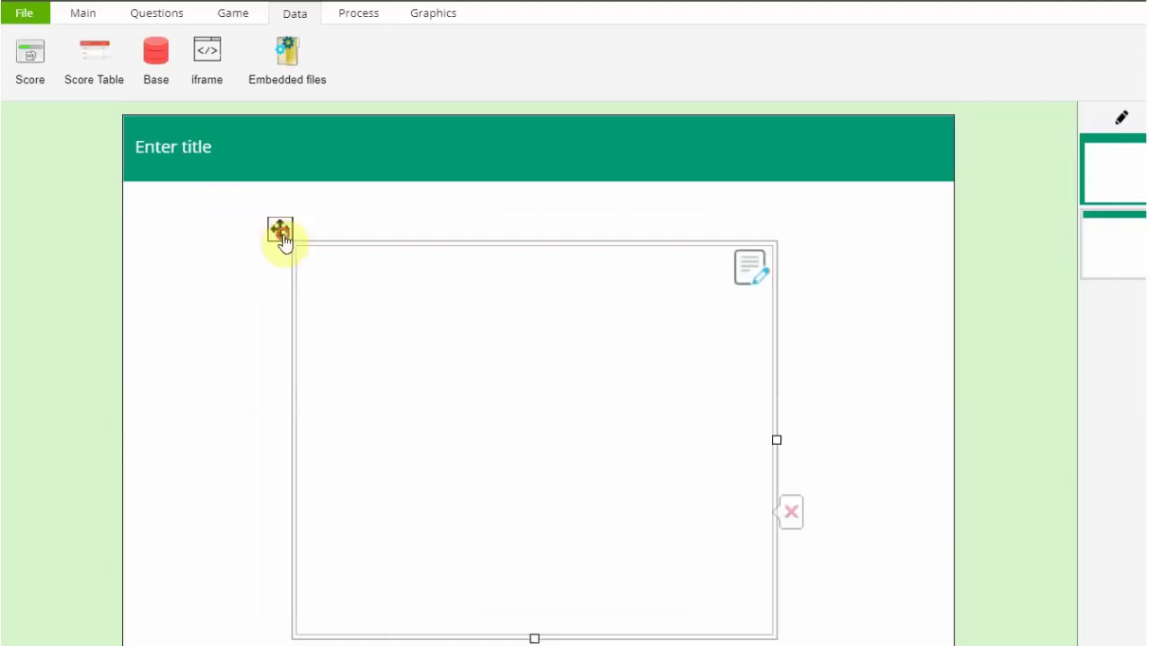
# Step: Preview the slide and try the embedded site's navigation menu
pyautogui.press('F5')
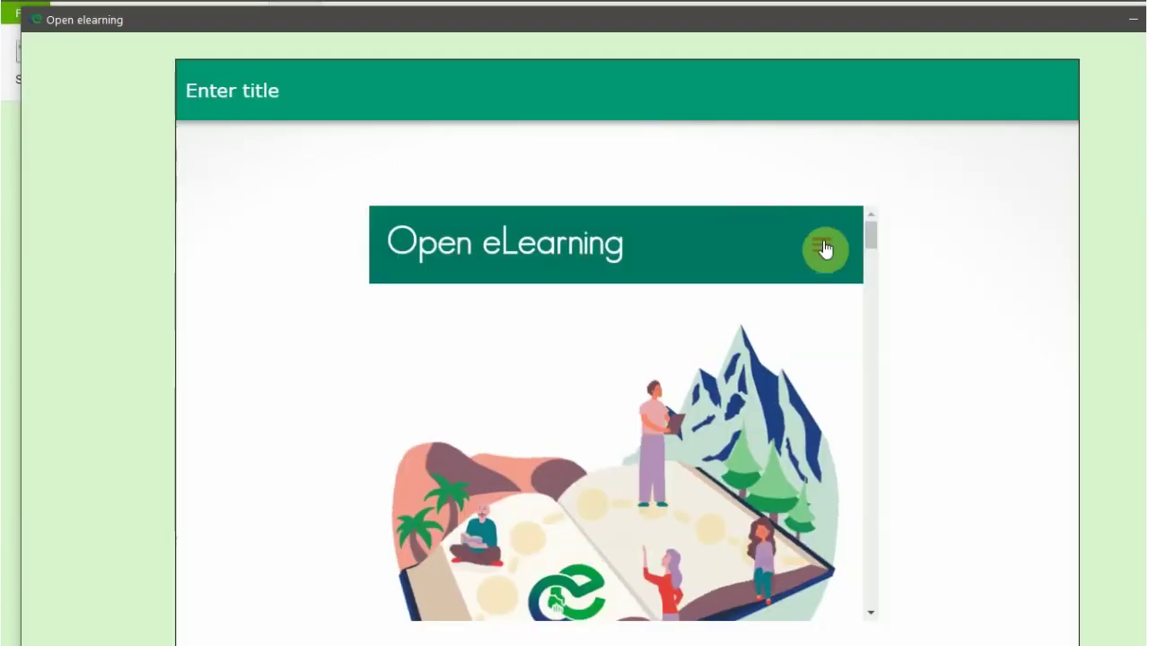
pyautogui.click(822, 245)
pyautogui.click(824, 250)
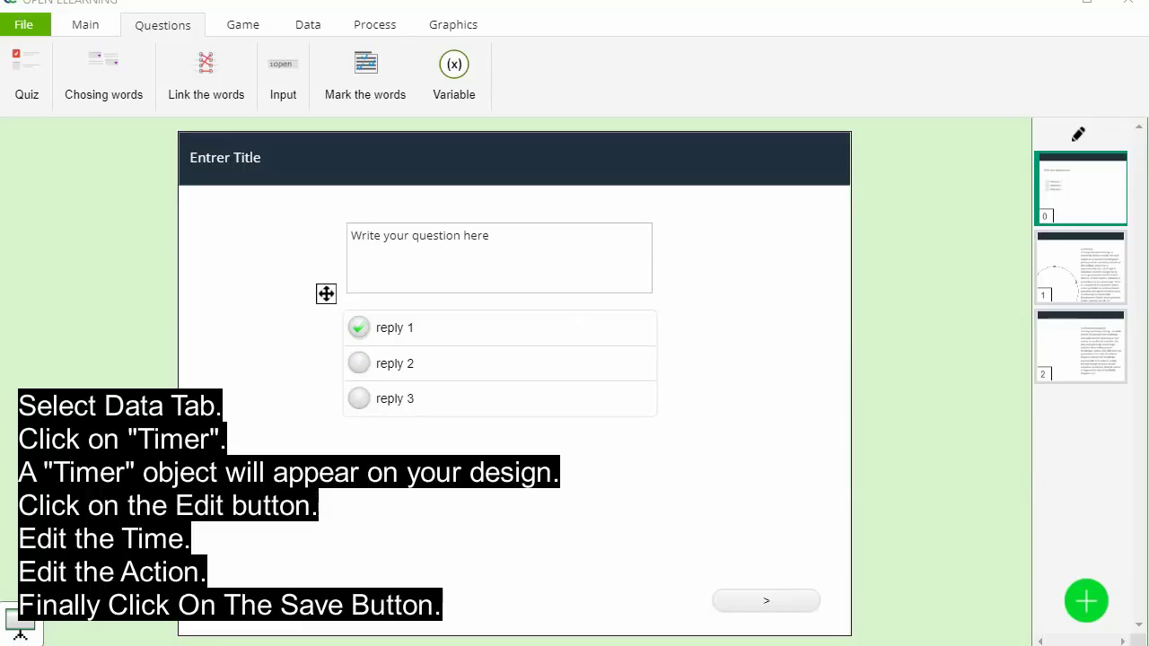
# Step: Add a countdown timer and place it left of the quiz question
pyautogui.click(309, 27)
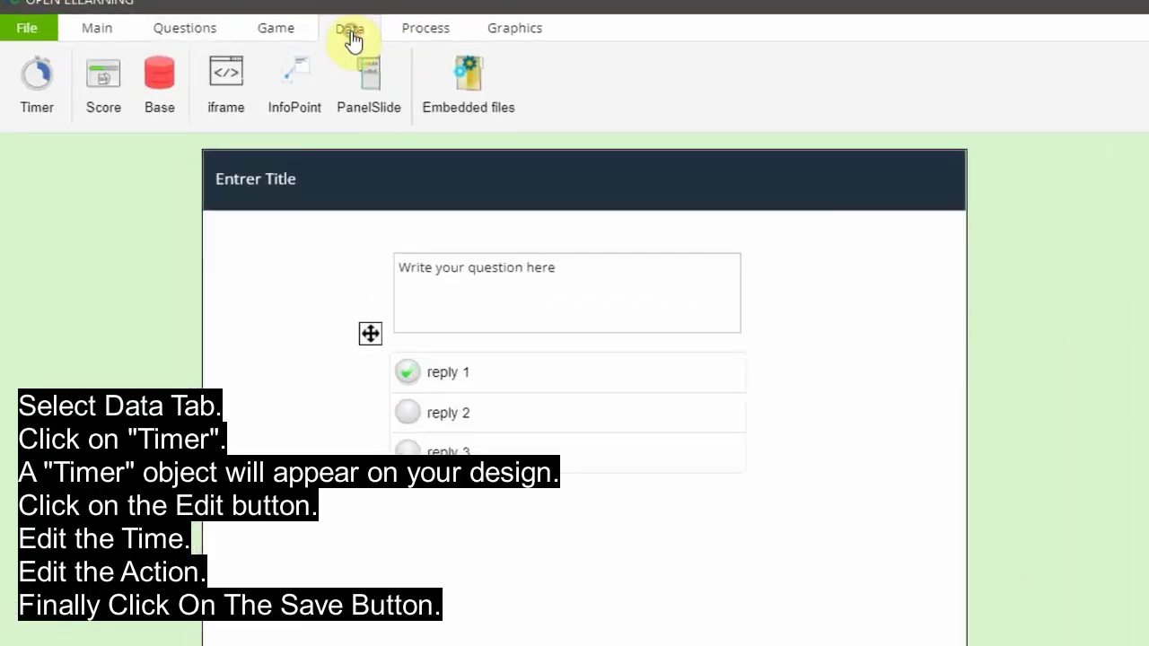
pyautogui.click(39, 93)
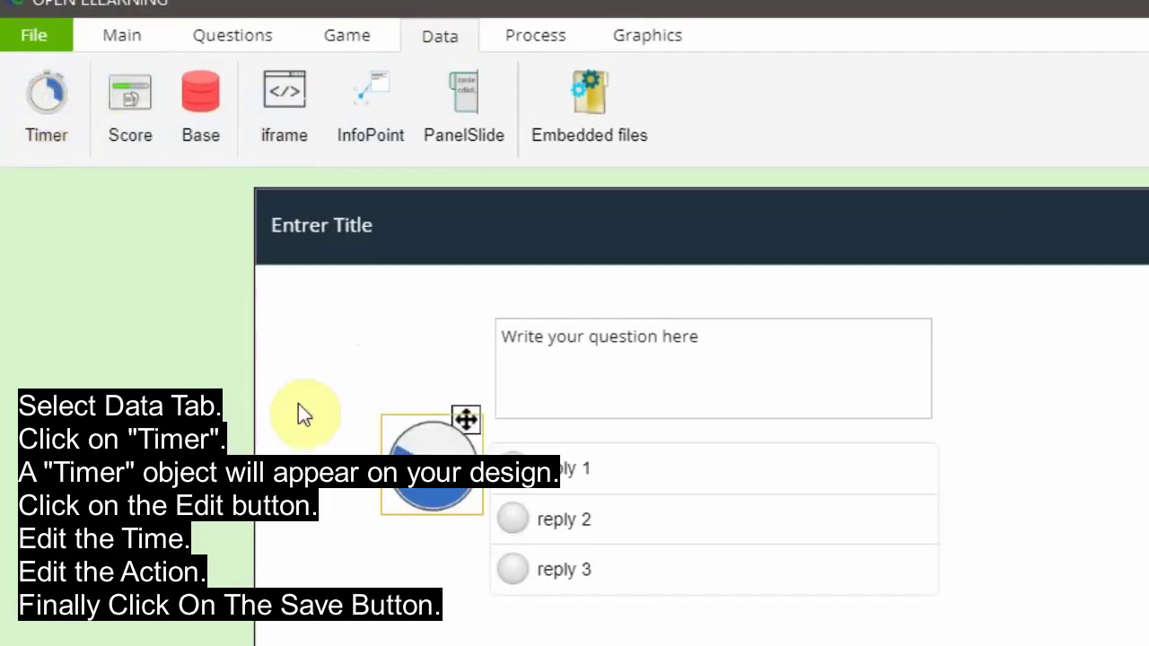
pyautogui.moveTo(404, 462)
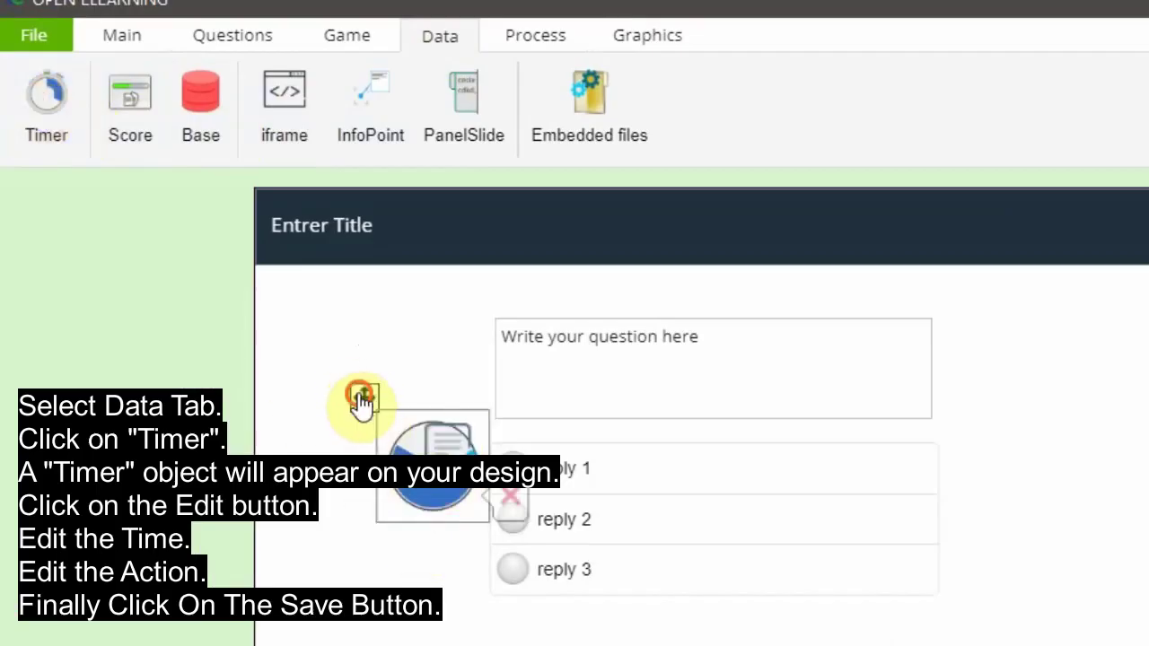
pyautogui.moveTo(363, 400); pyautogui.dragTo(289, 285)
# Step: Set the timer to 18 seconds with the Next Page action, save, and preview the slide
pyautogui.click(390, 344)
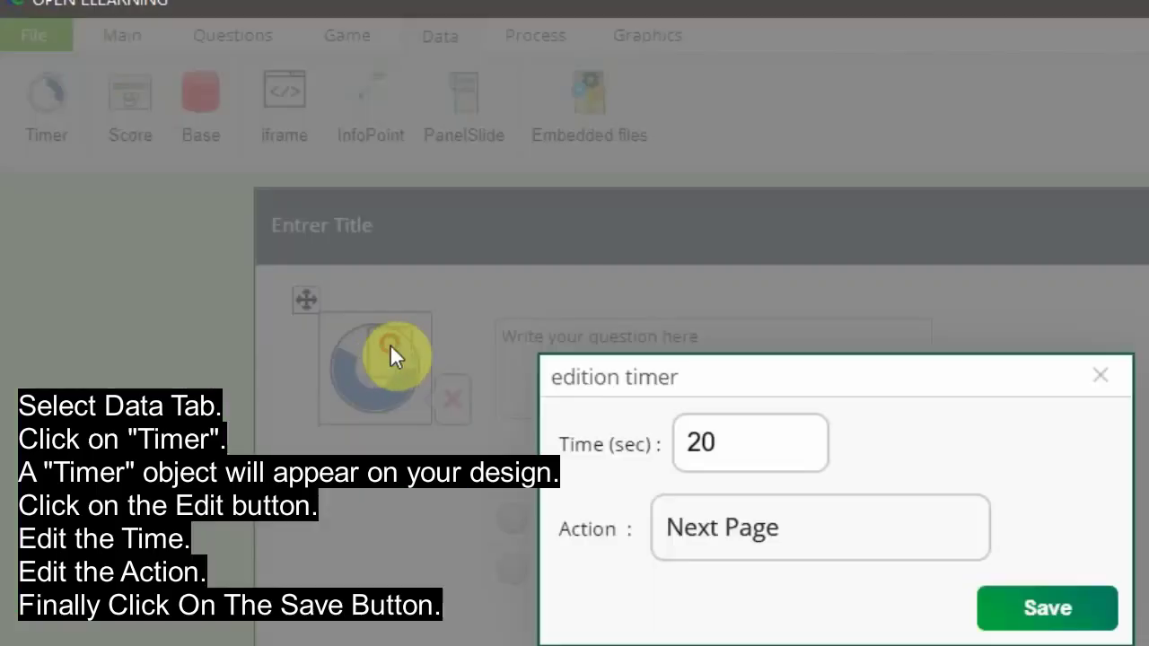
pyautogui.click(740, 414)
pyautogui.click(740, 414)
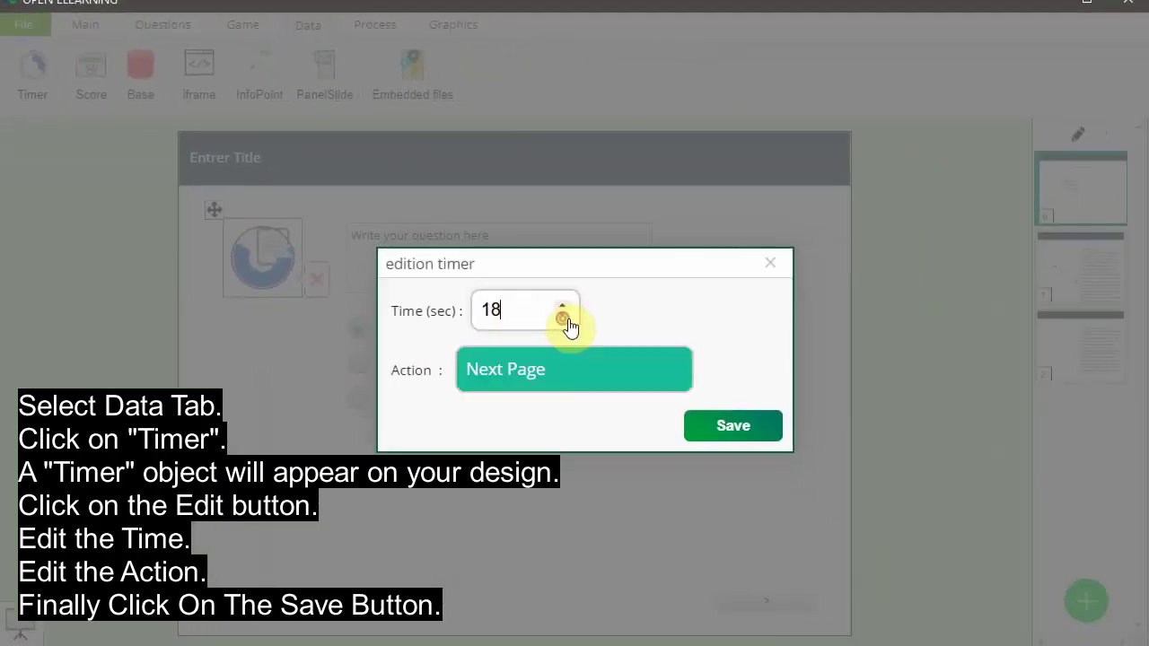
pyautogui.click(734, 503)
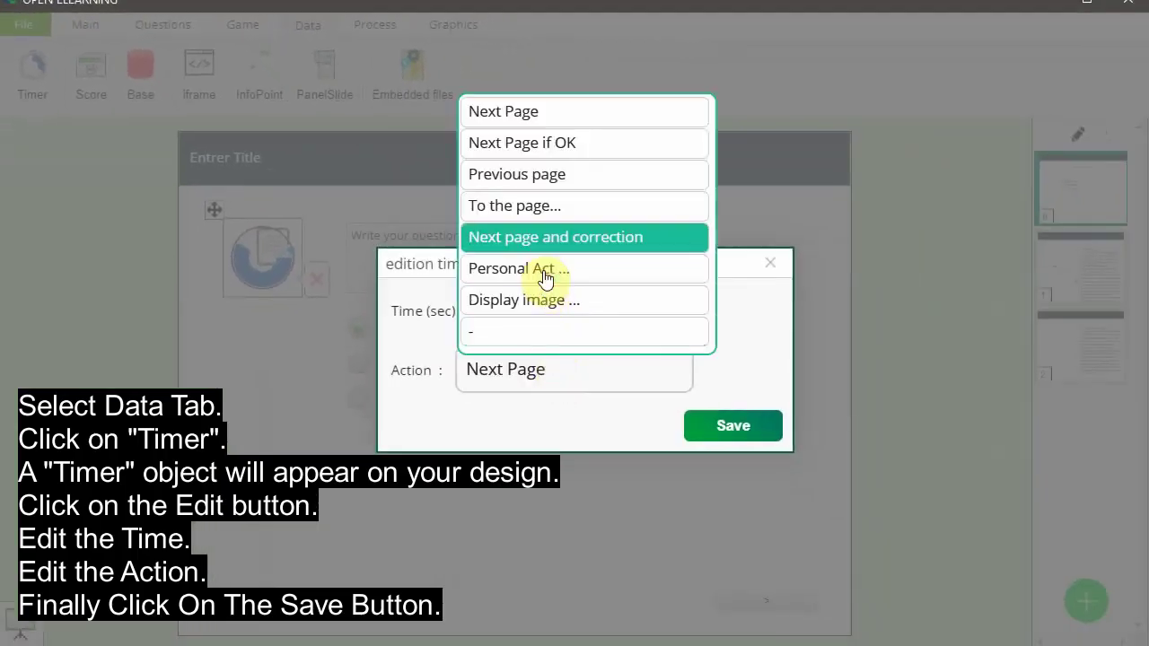
pyautogui.click(544, 111)
pyautogui.click(759, 434)
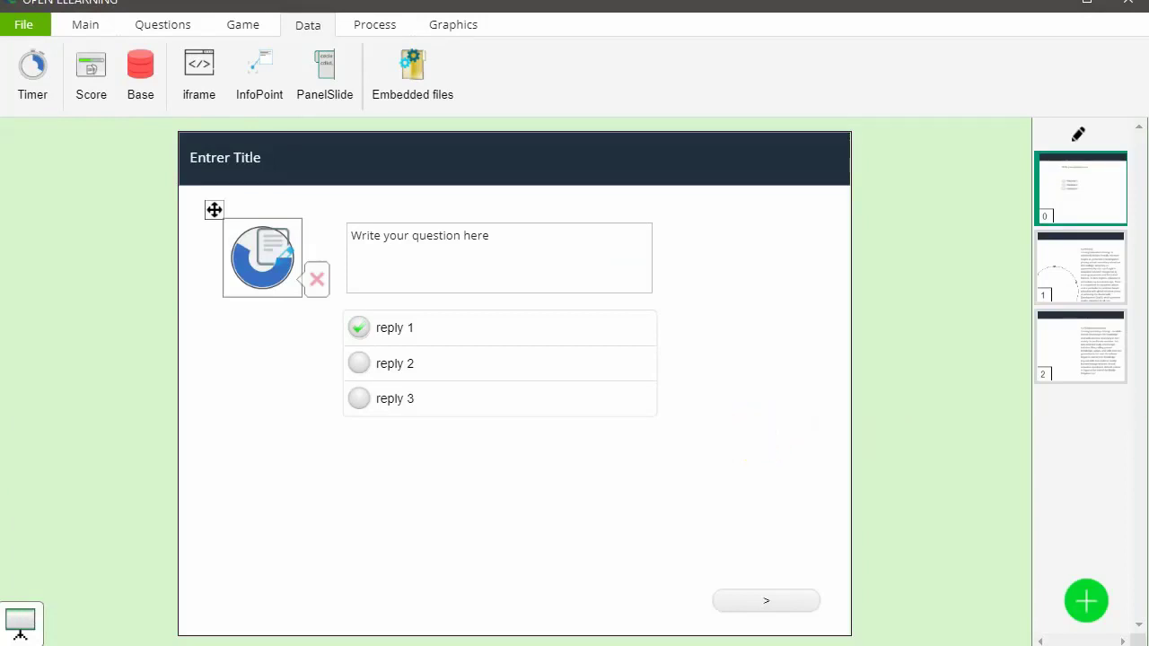
pyautogui.click(20, 623)
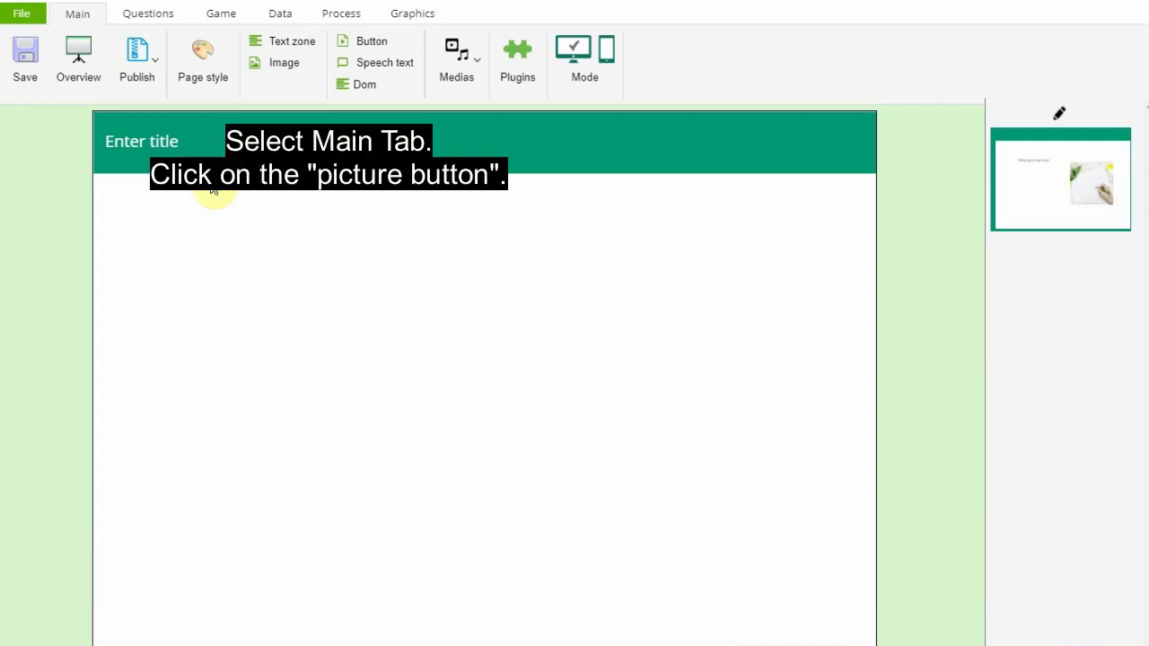
# Step: Insert the coffee cup, berries and pen photo from the image library and shift it left
pyautogui.click(78, 16)
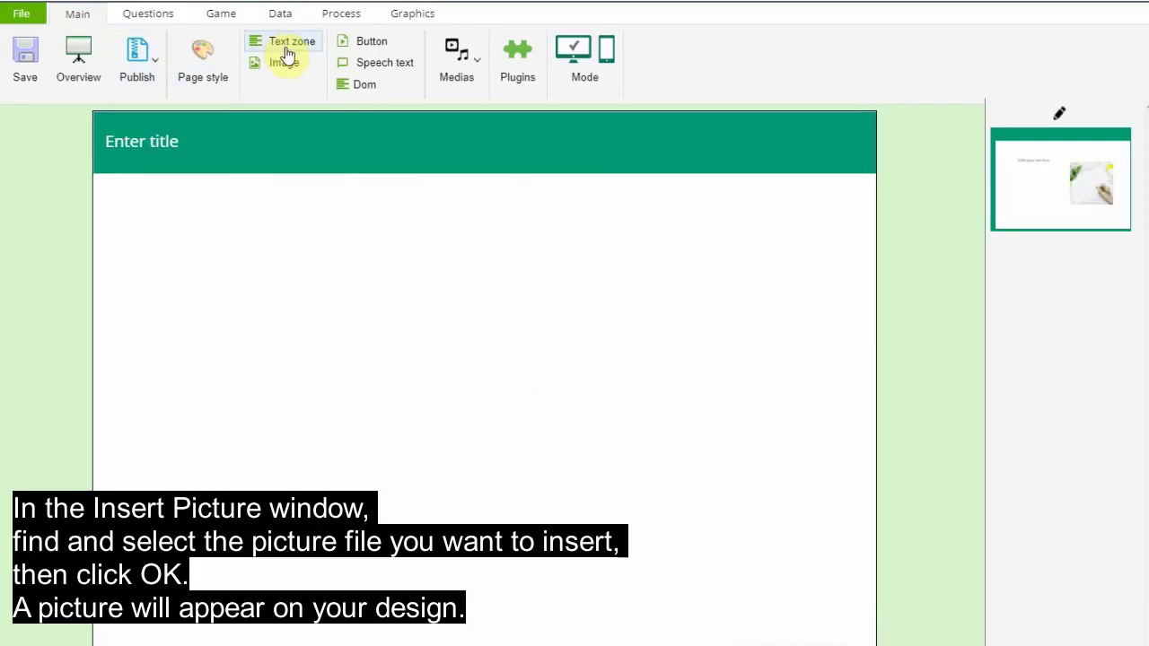
pyautogui.click(285, 65)
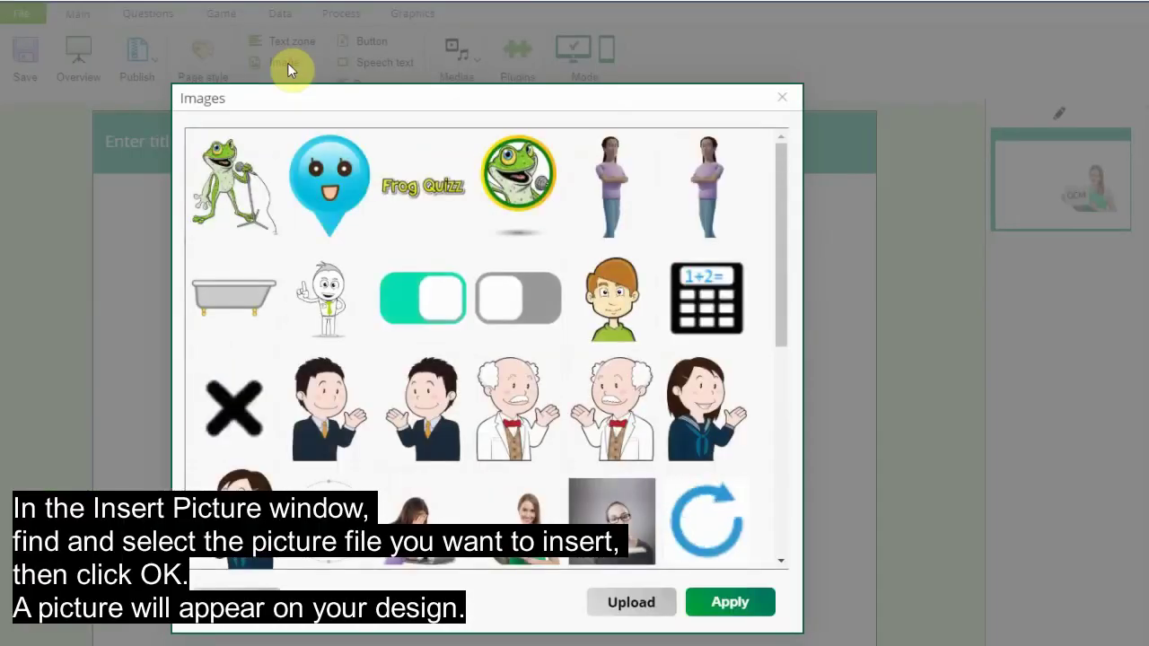
pyautogui.scroll(-2, 538, 319)
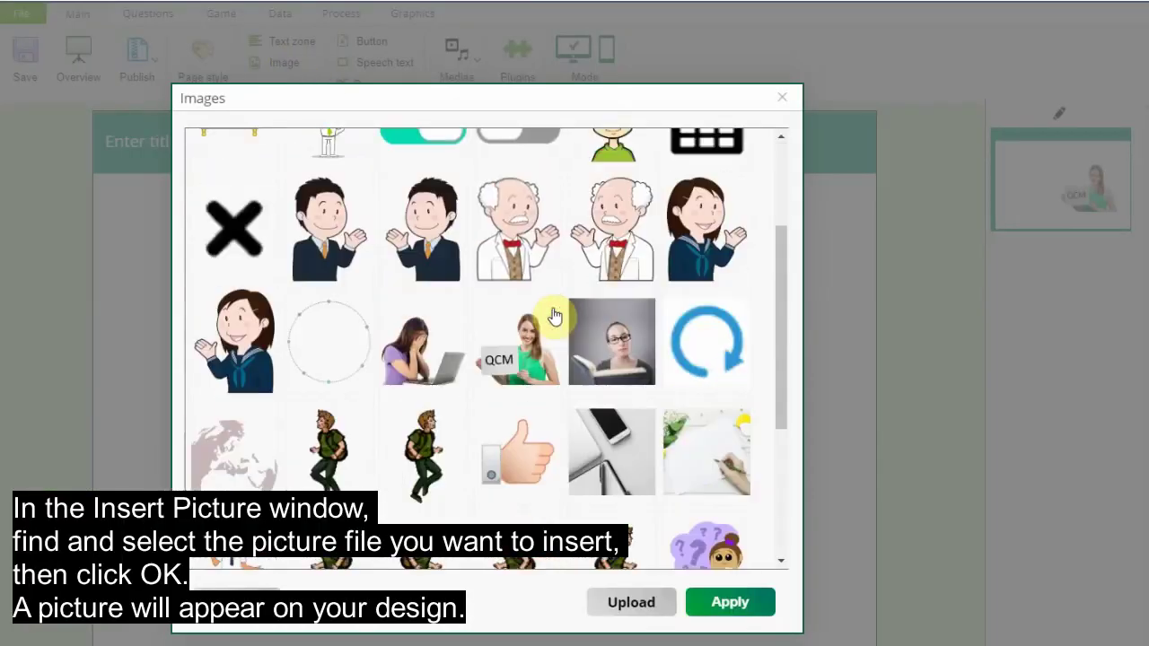
pyautogui.scroll(-3, 555, 314)
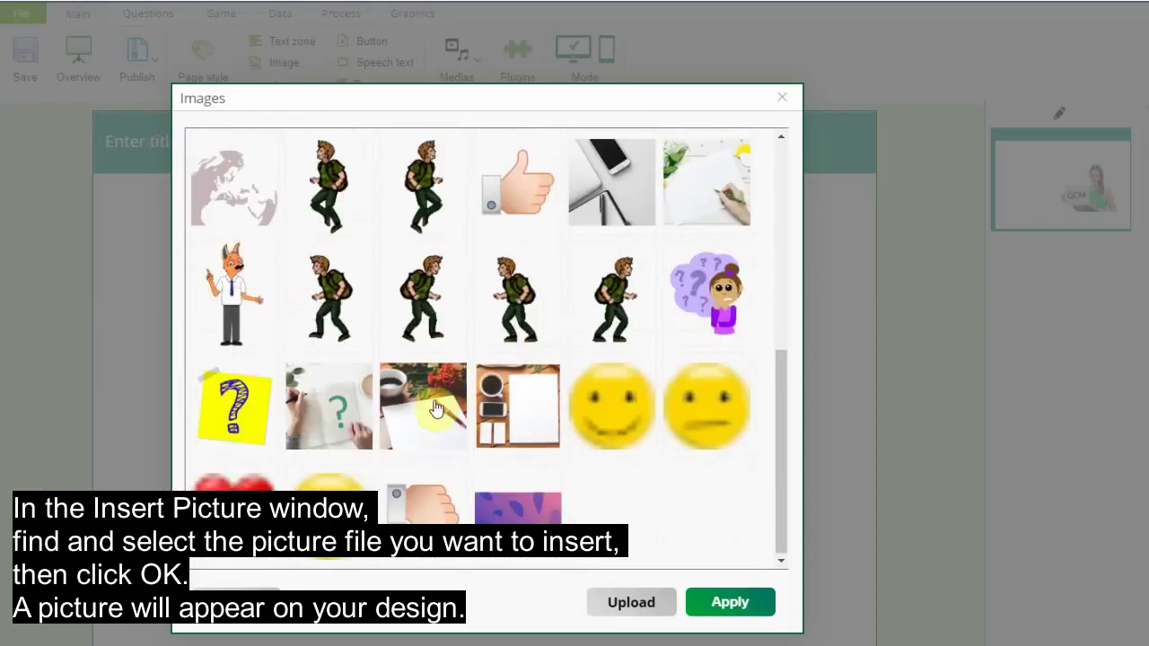
pyautogui.click(425, 411)
pyautogui.click(731, 603)
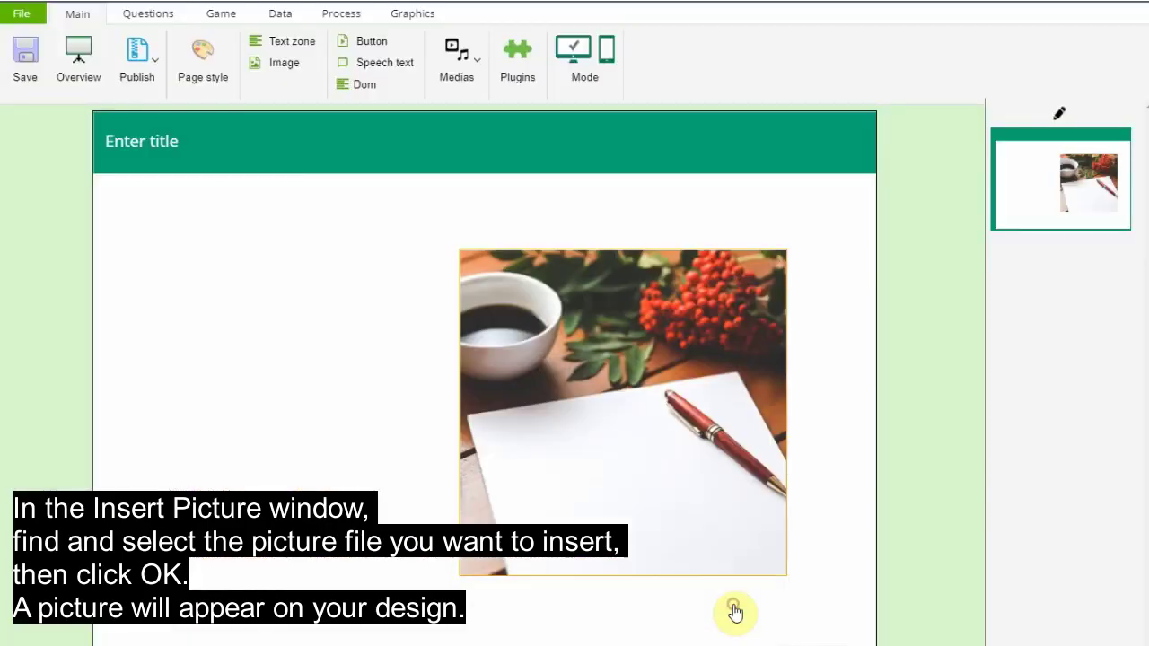
pyautogui.click(559, 367)
pyautogui.moveTo(616, 389); pyautogui.dragTo(487, 364)
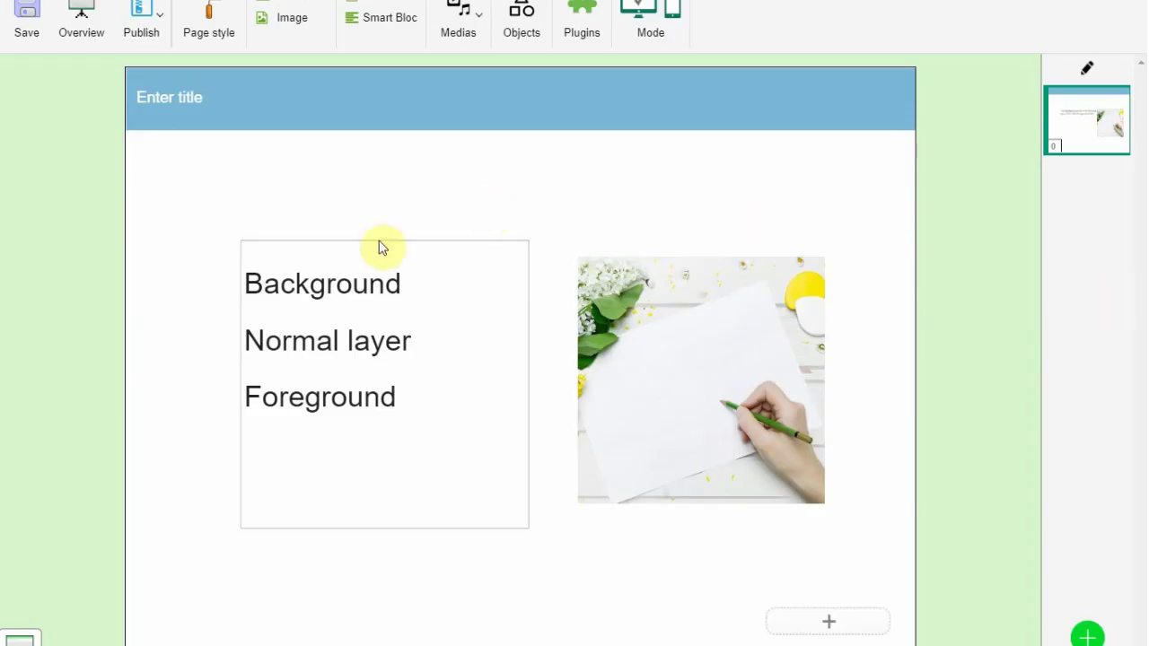
# Step: Select the Background/Normal layer/Foreground text box and open its Position options
pyautogui.click(323, 292)
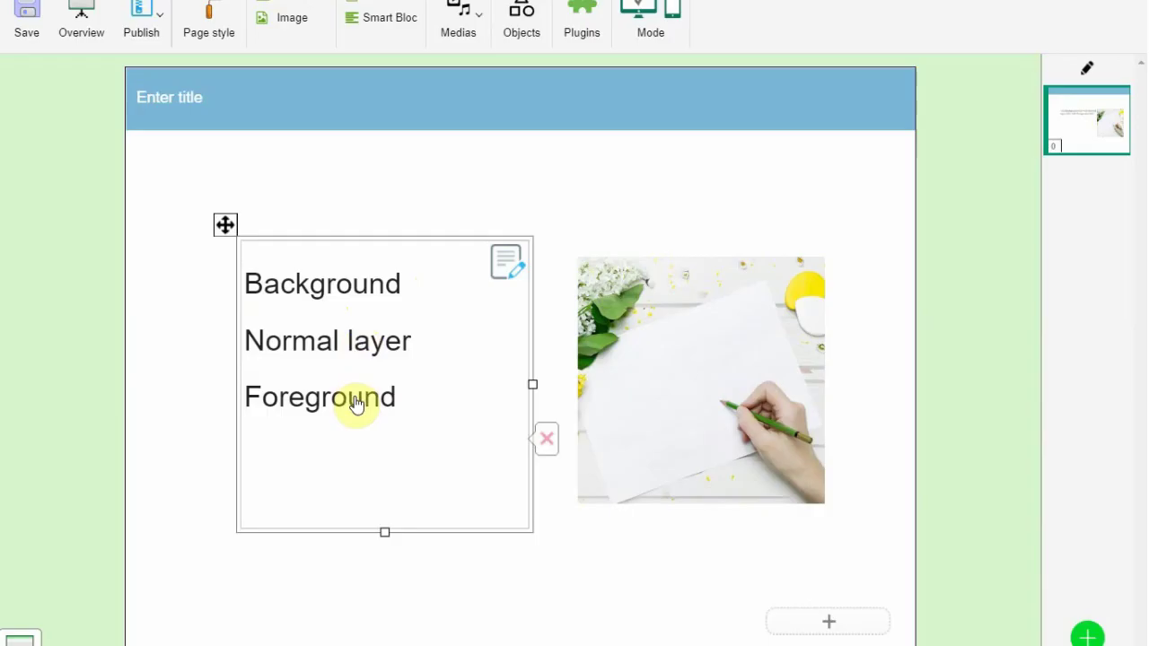
pyautogui.rightClick(425, 373)
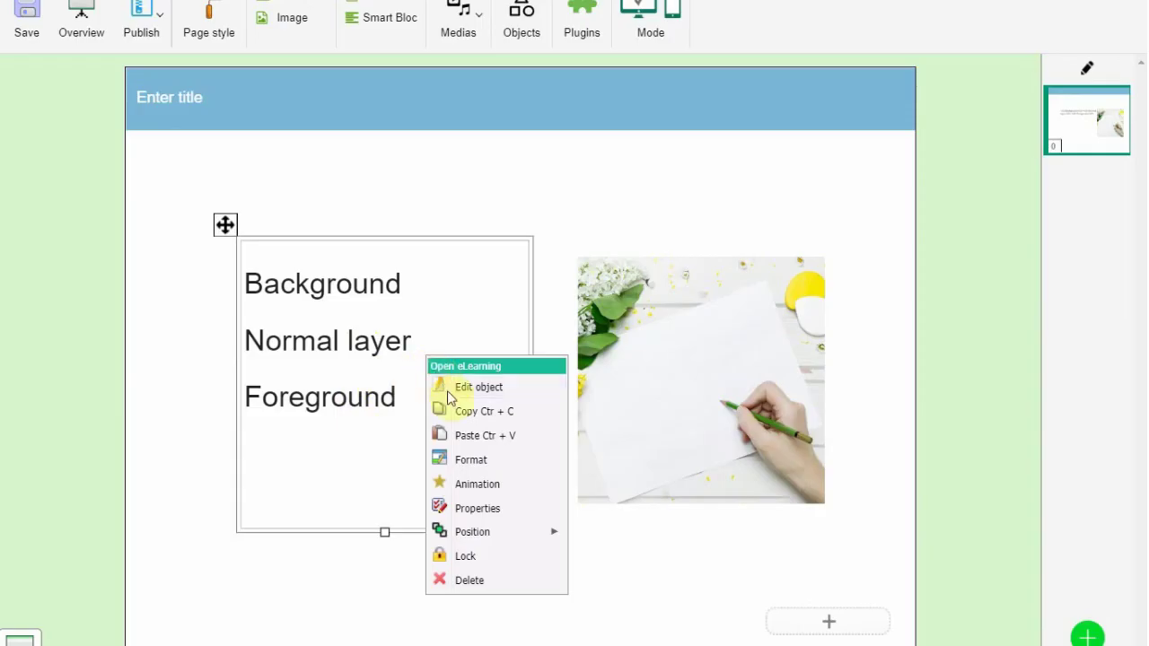
pyautogui.moveTo(485, 539)
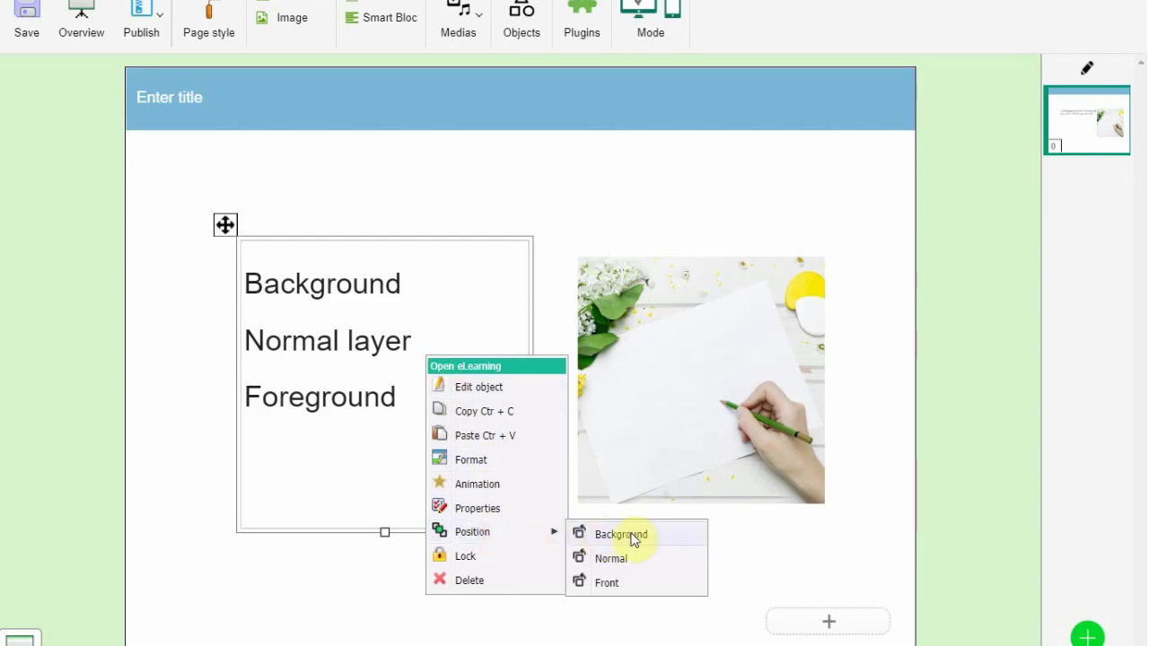
# Step: Bring the text box to the front and send the flower picture to the background
pyautogui.click(611, 582)
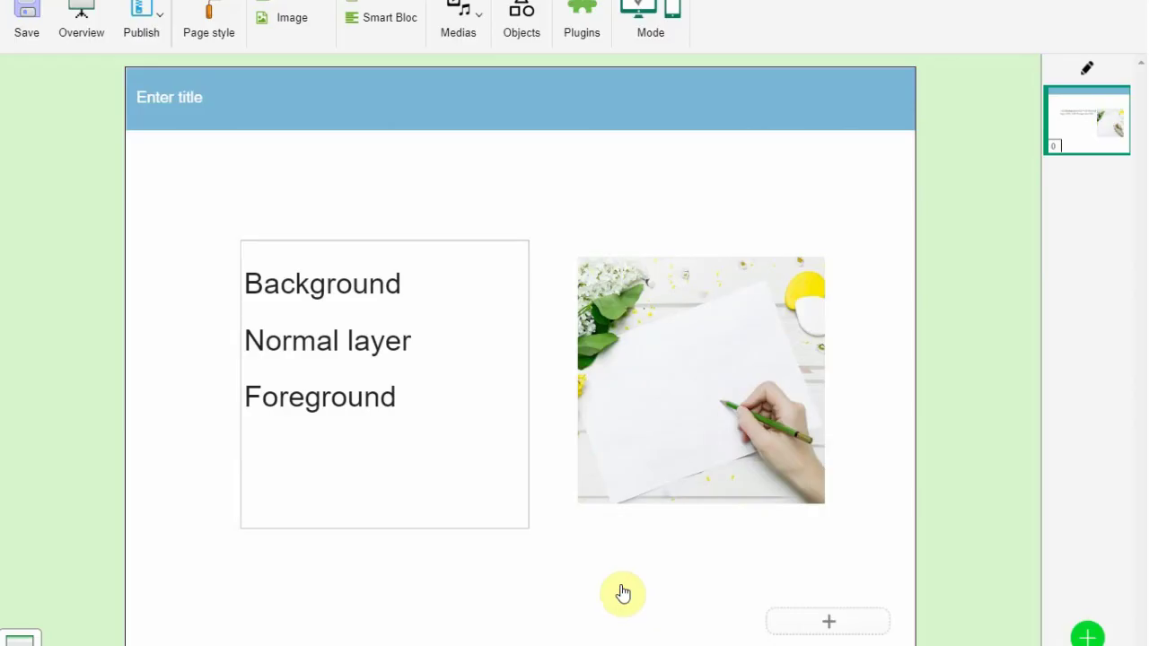
pyautogui.click(681, 348)
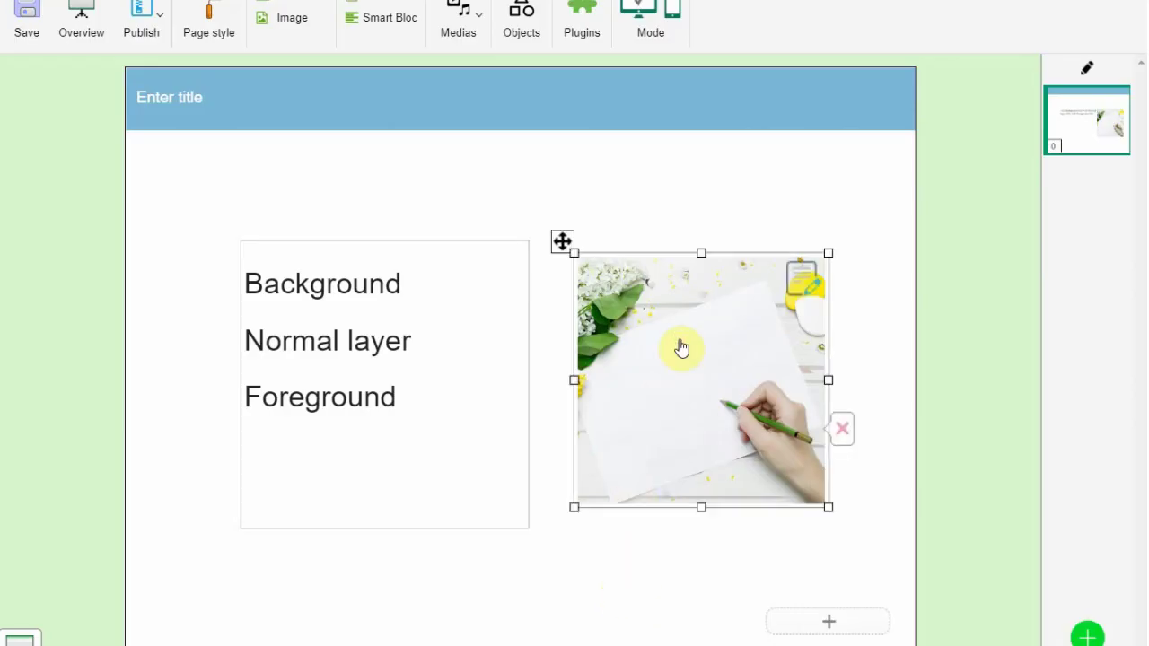
pyautogui.rightClick(681, 348)
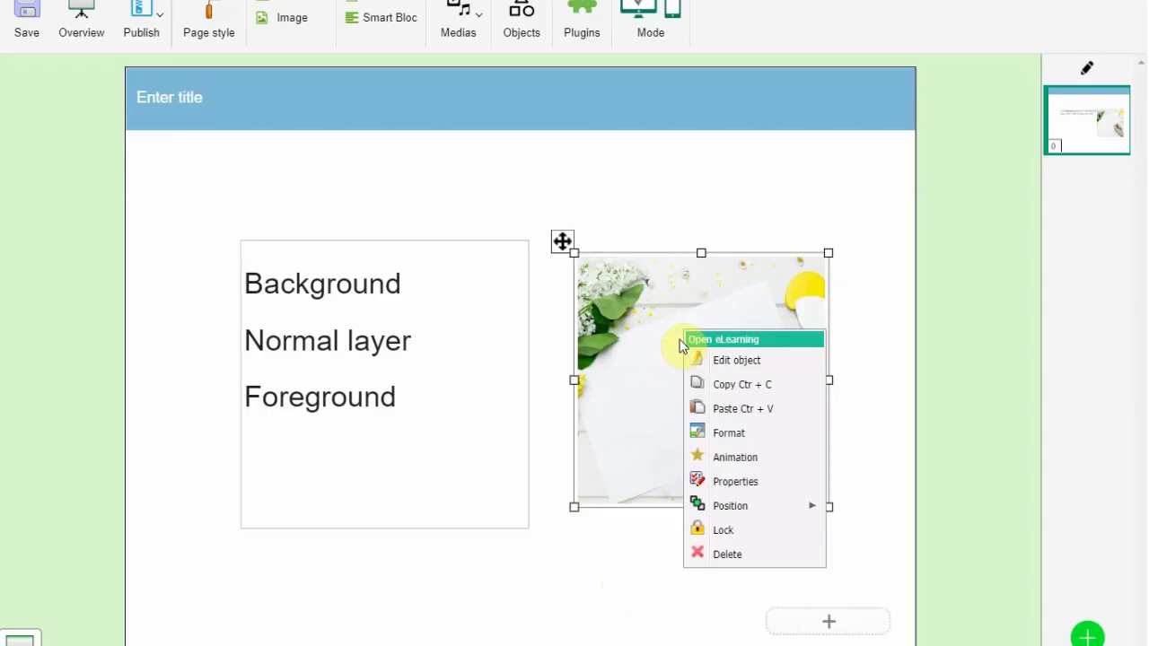
pyautogui.moveTo(777, 509)
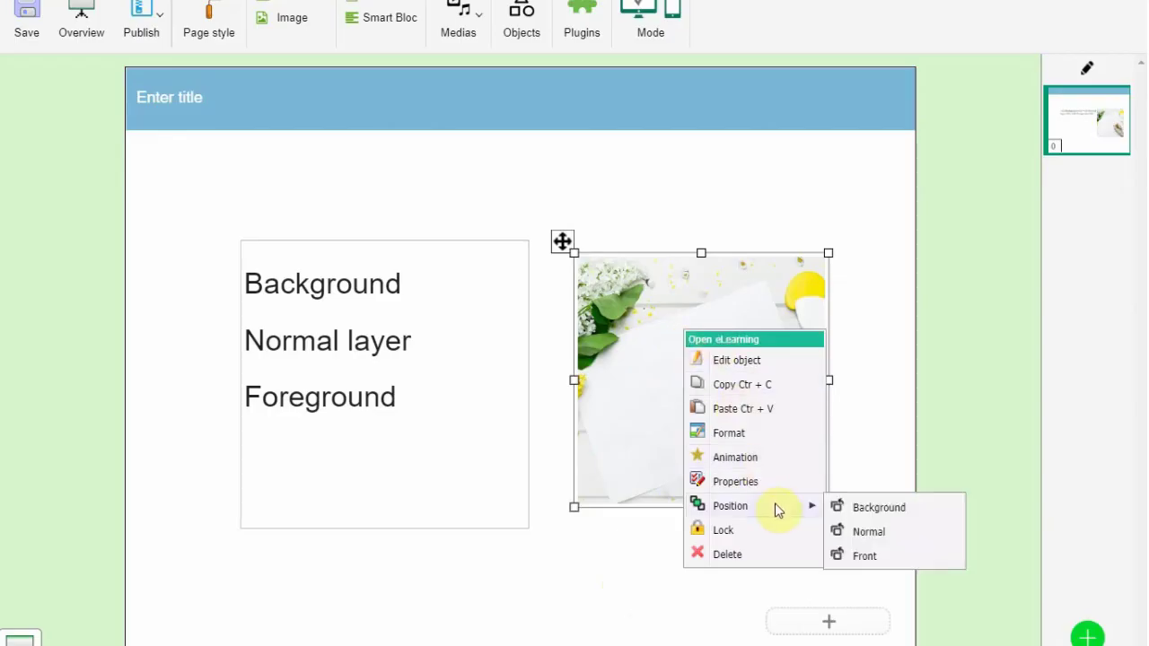
pyautogui.click(866, 508)
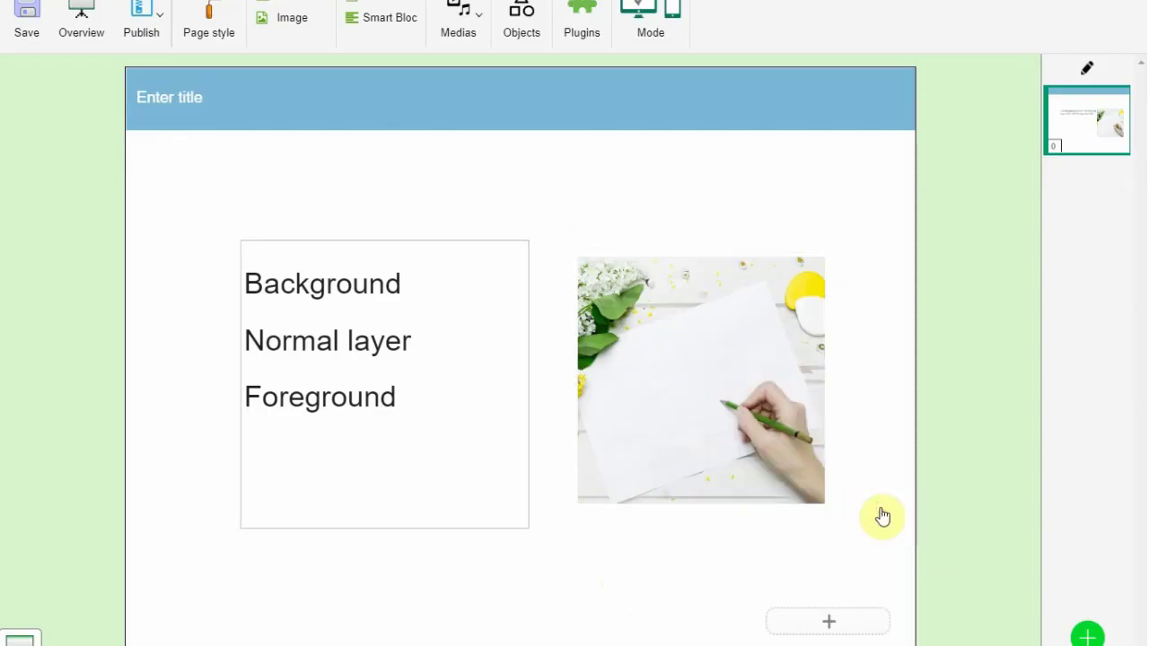
# Step: Lock the flower picture and drag the layer-names text block over it
pyautogui.click(690, 375)
pyautogui.rightClick(689, 373)
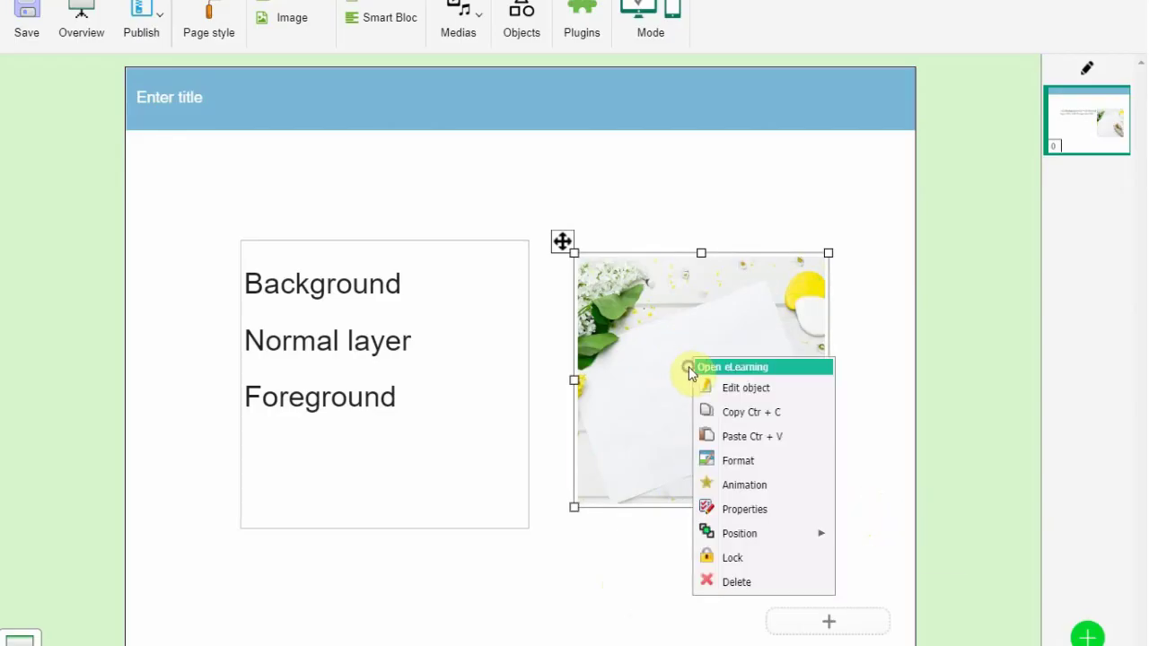
pyautogui.click(752, 561)
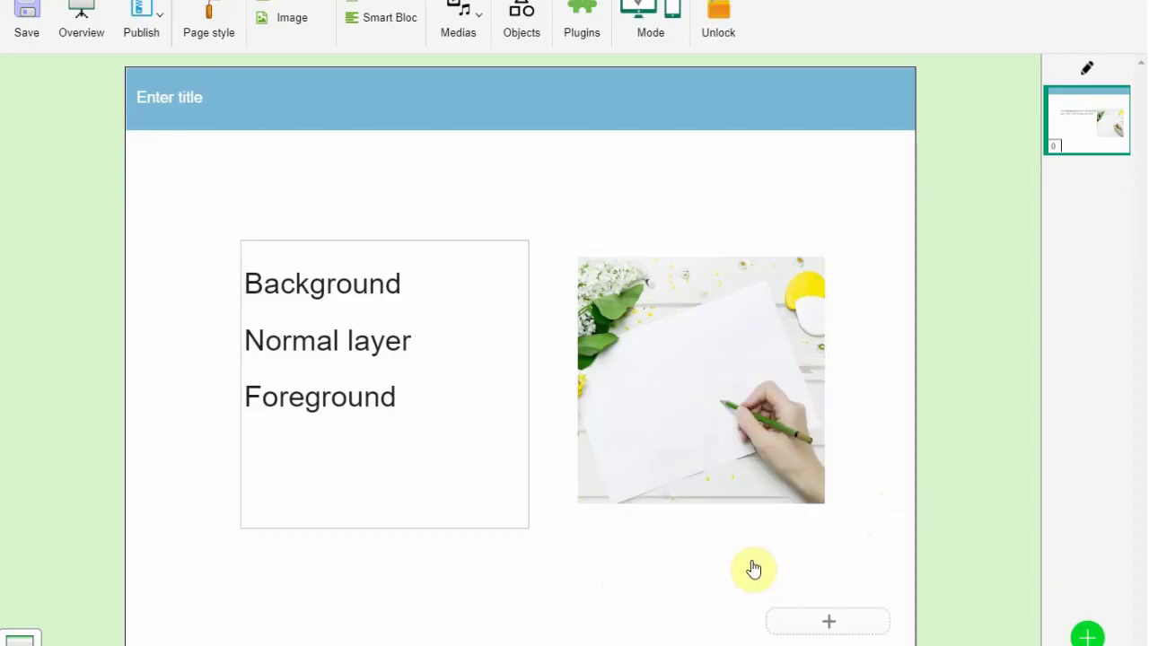
pyautogui.click(459, 353)
pyautogui.moveTo(226, 227); pyautogui.dragTo(586, 259)
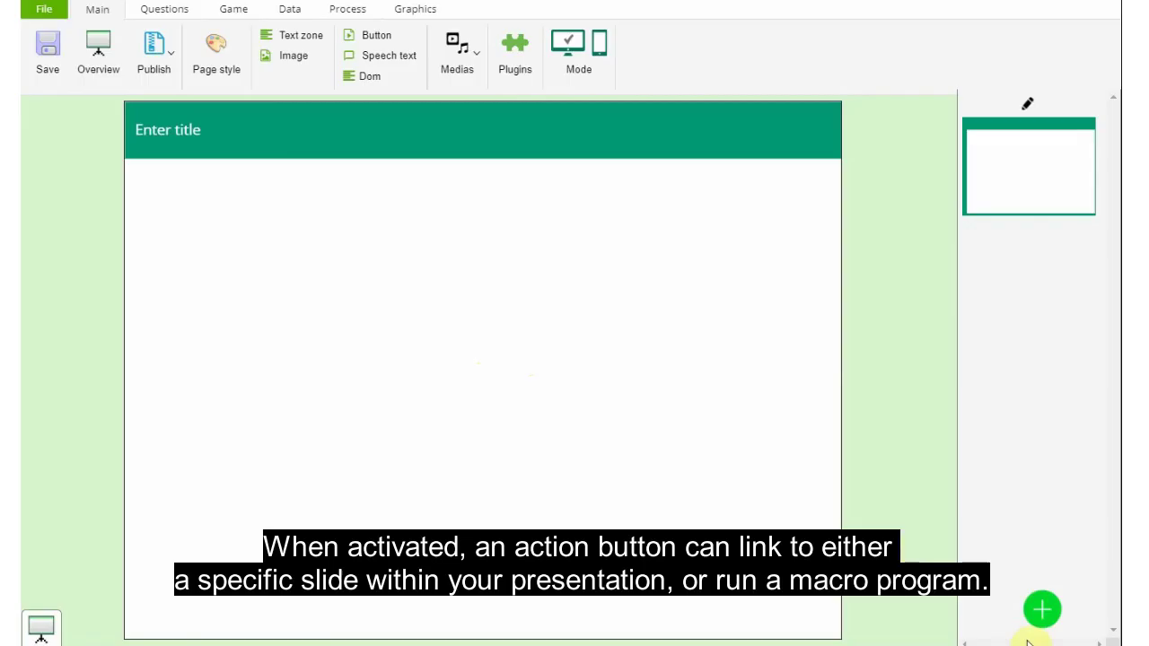
# Step: Add a new slide and place a Next action button on it
pyautogui.click(1042, 611)
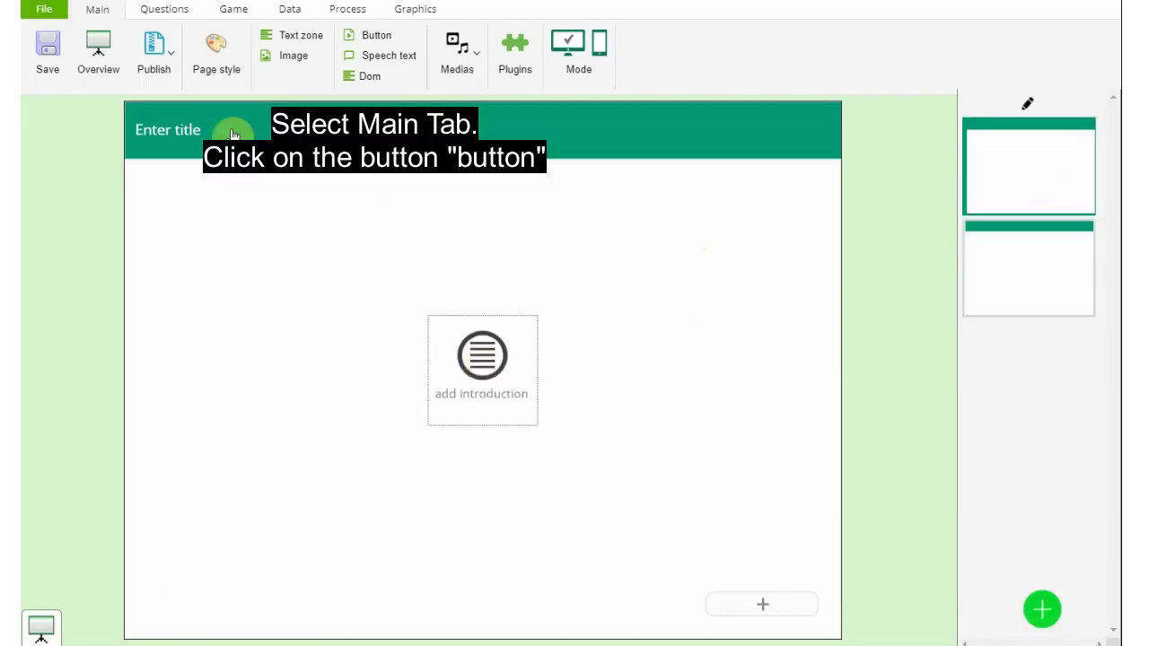
pyautogui.click(98, 11)
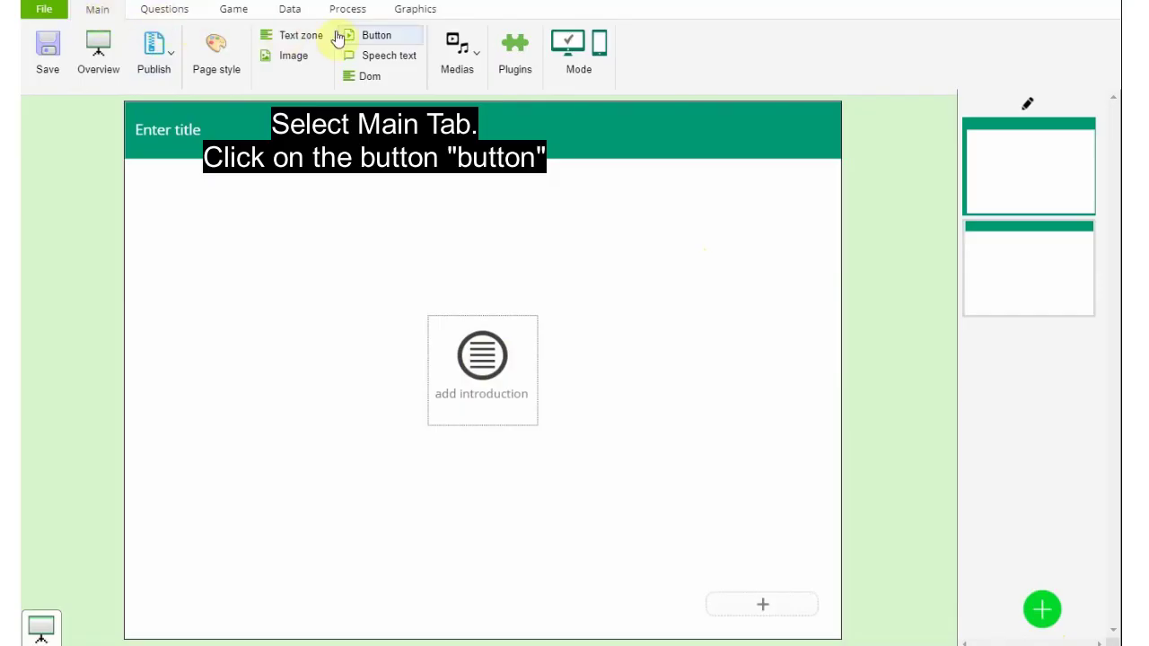
pyautogui.click(378, 37)
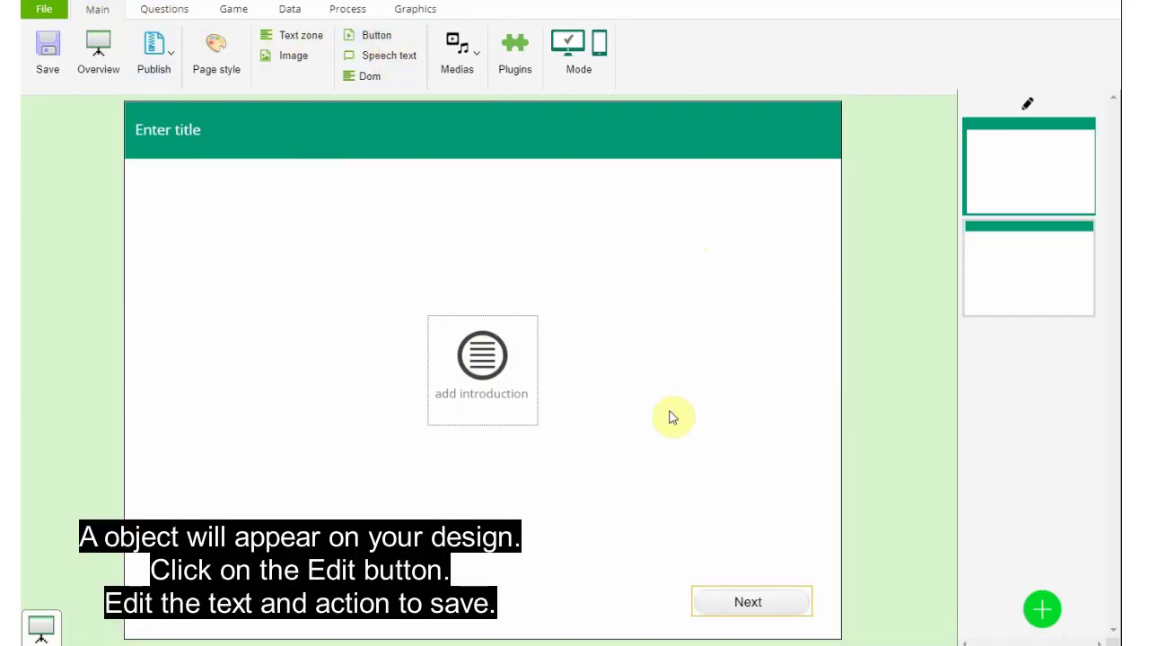
# Step: Set the Next button's action to Previous page and save
pyautogui.click(757, 608)
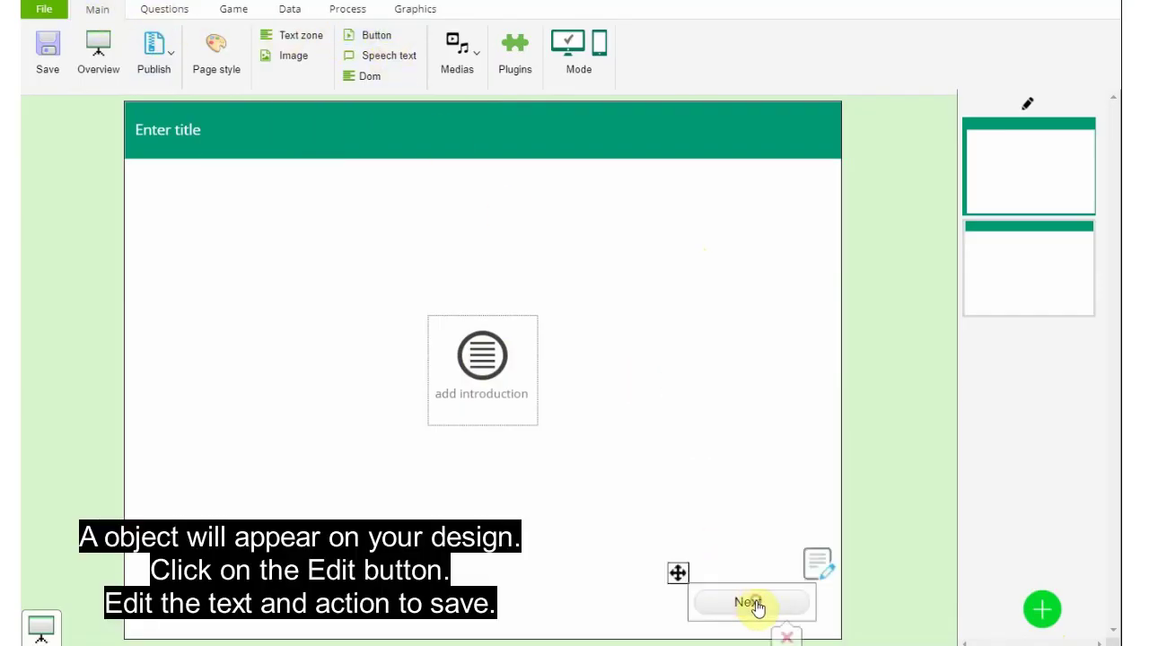
pyautogui.click(817, 564)
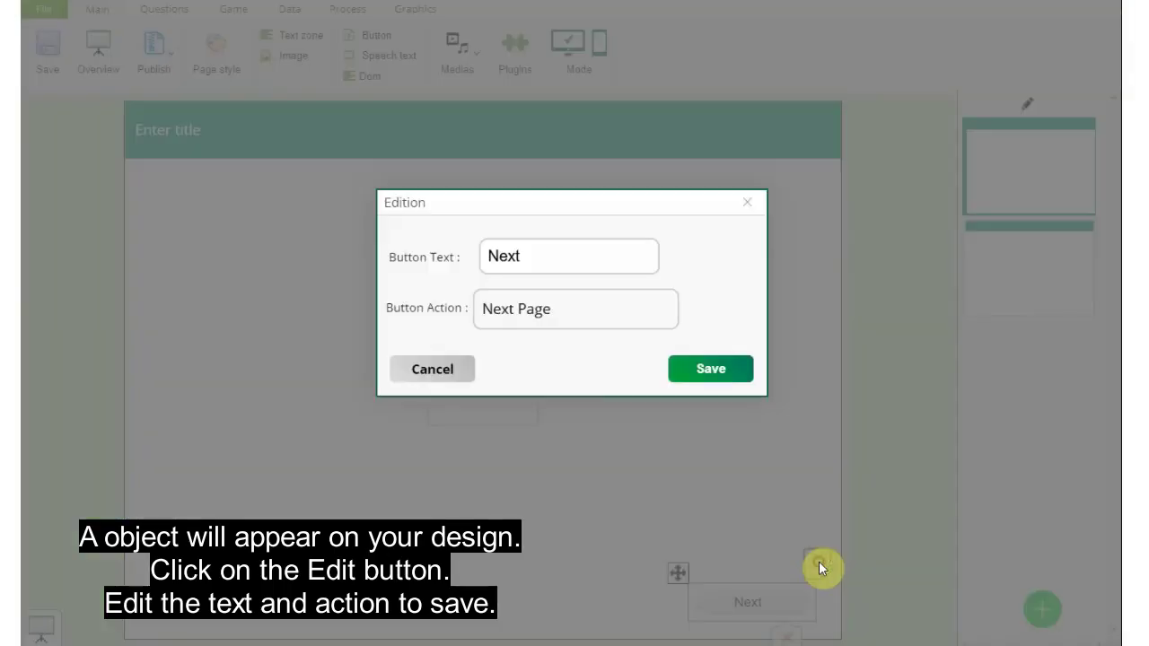
pyautogui.click(578, 251)
pyautogui.click(584, 324)
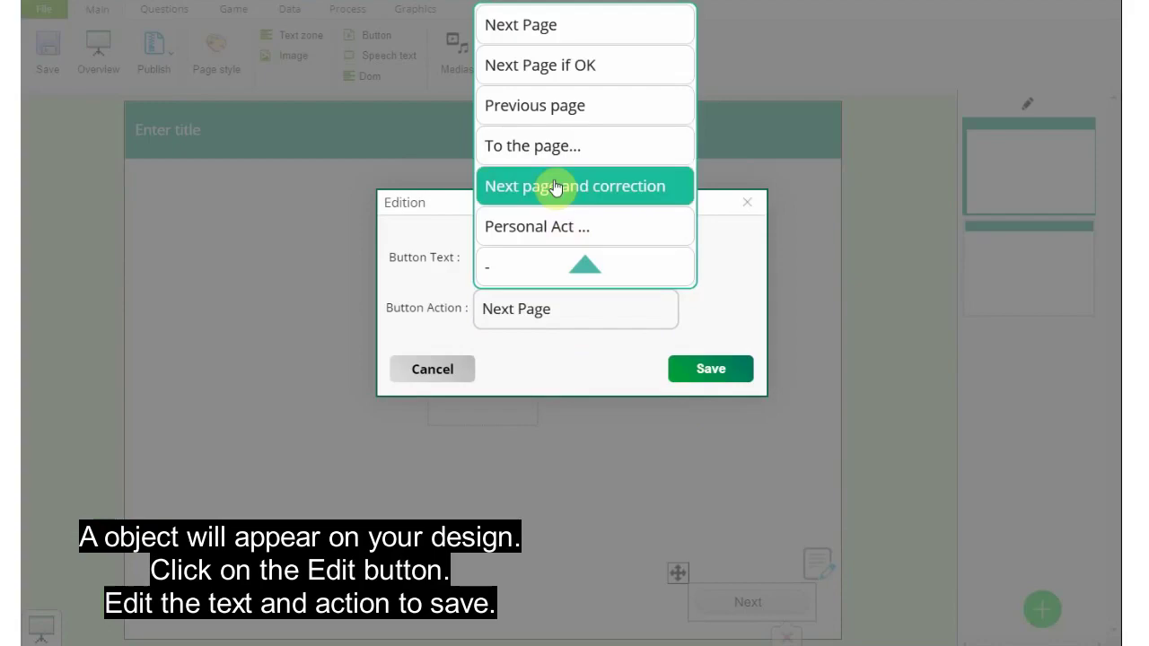
pyautogui.click(556, 107)
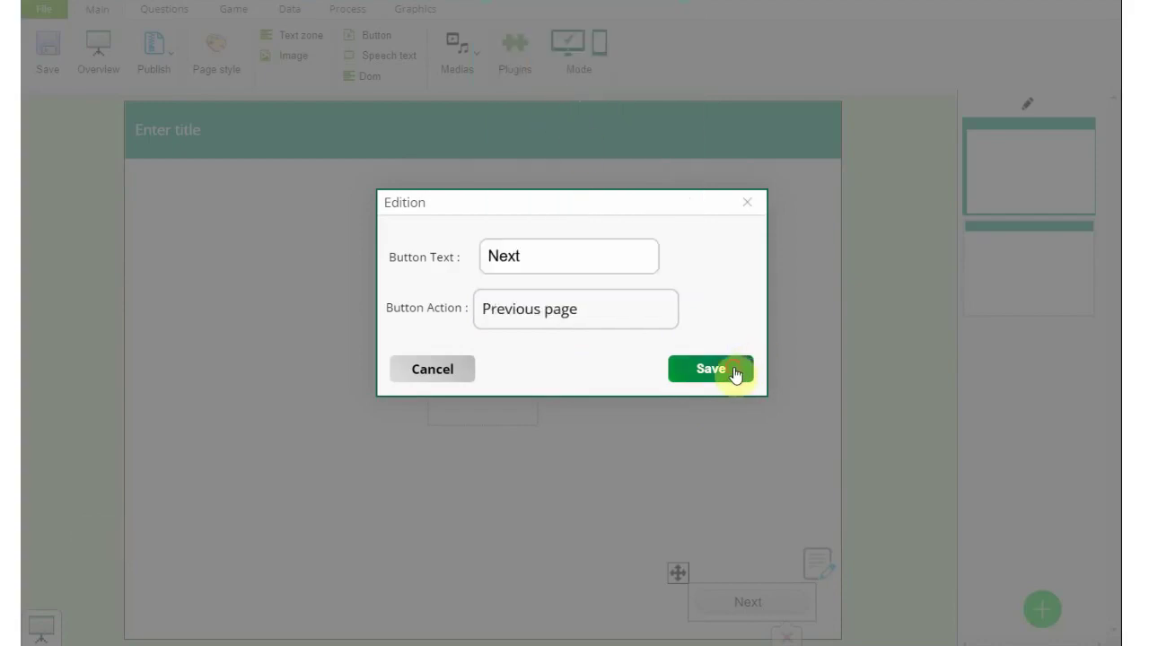
pyautogui.click(734, 371)
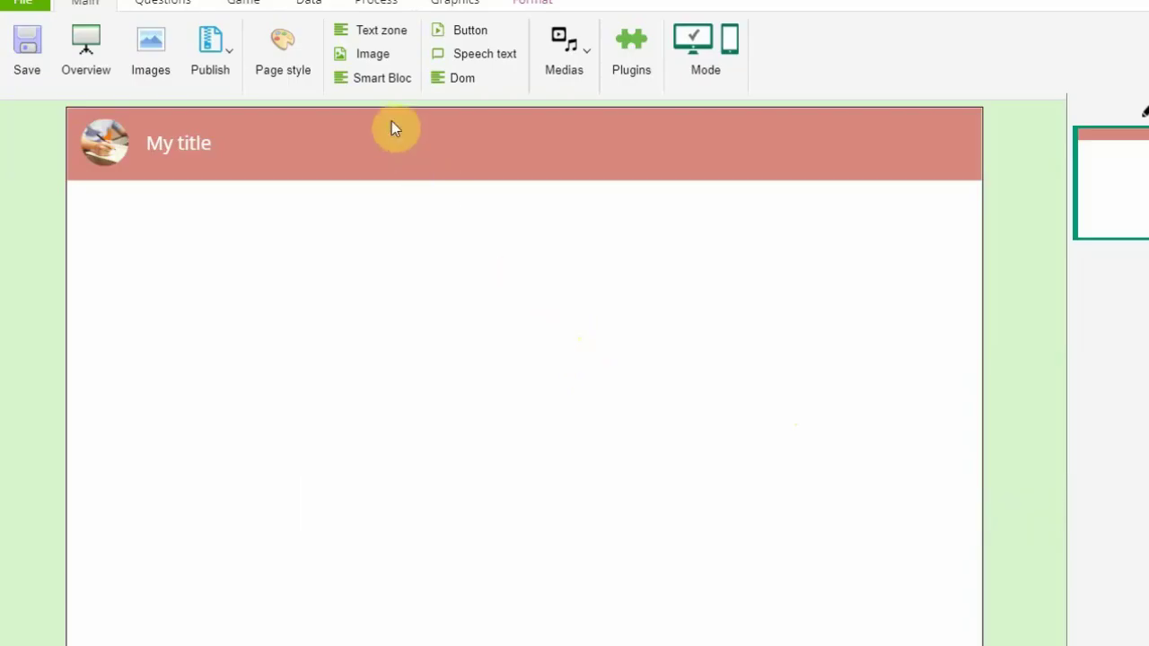
# Step: Insert the Learning to Code smart block and drag it toward the page centre
pyautogui.click(378, 82)
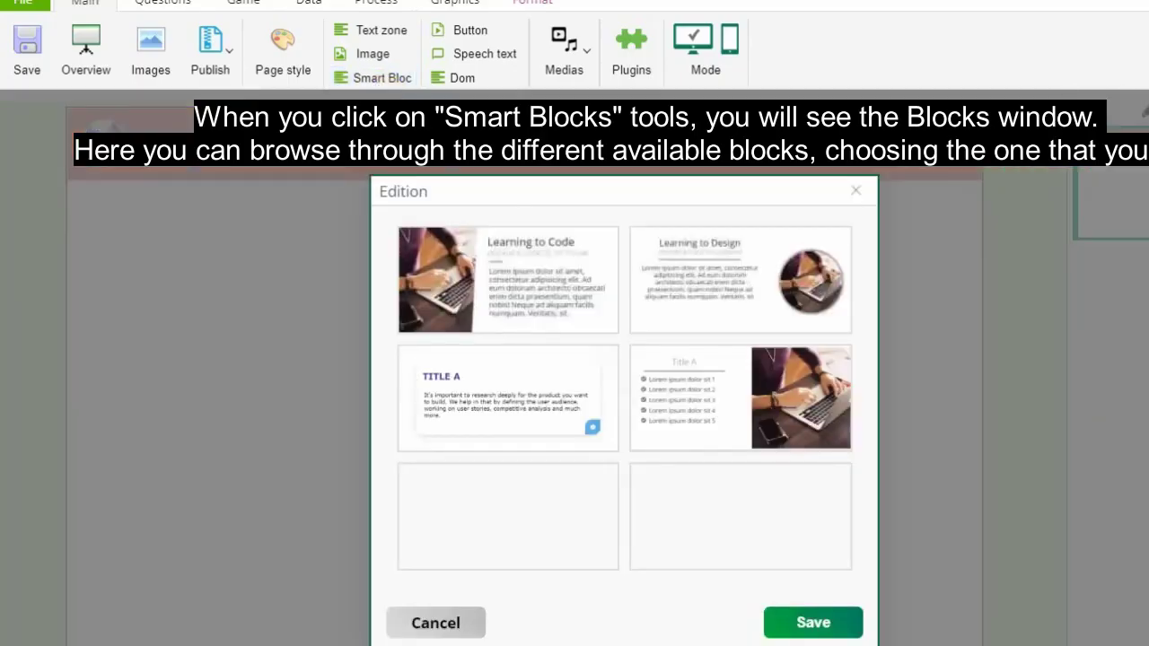
pyautogui.doubleClick(544, 280)
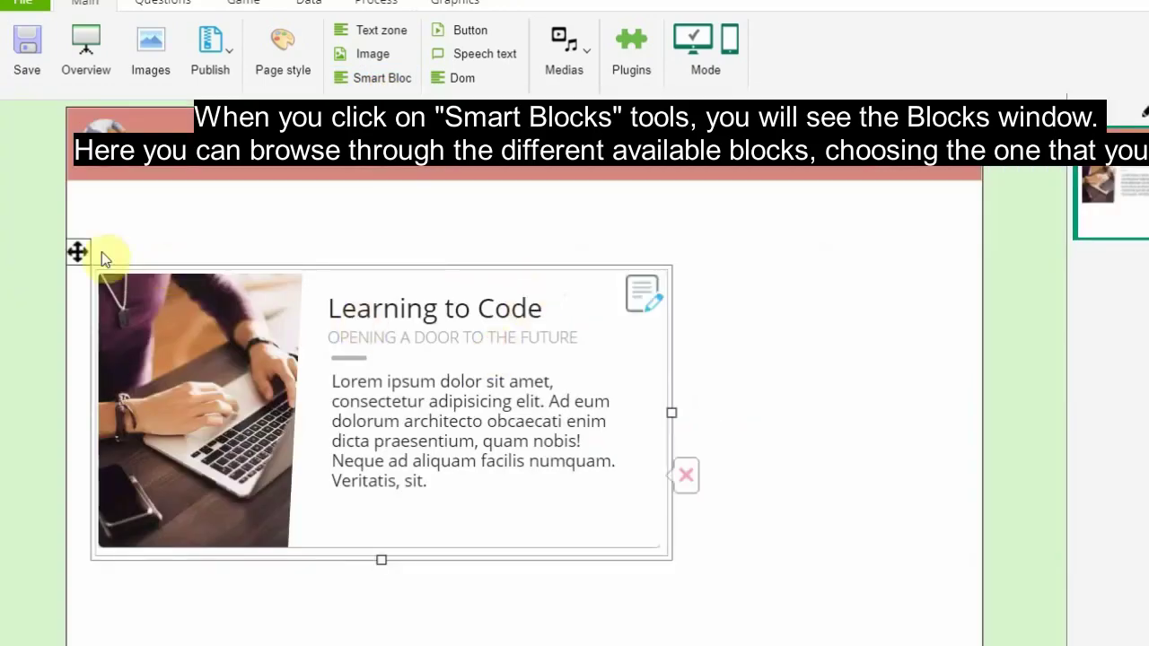
pyautogui.moveTo(77, 251); pyautogui.dragTo(222, 291)
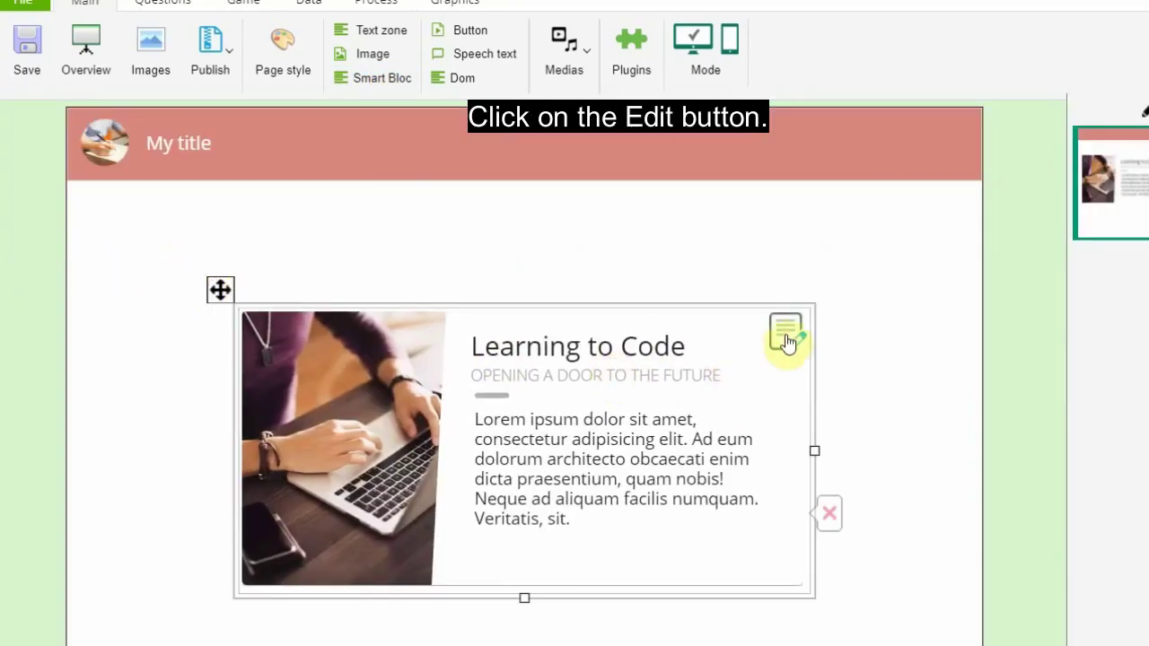
# Step: Edit the block: shorten its title to 'Learning' and replace its photo with the Buddha head
pyautogui.click(785, 332)
pyautogui.click(804, 302)
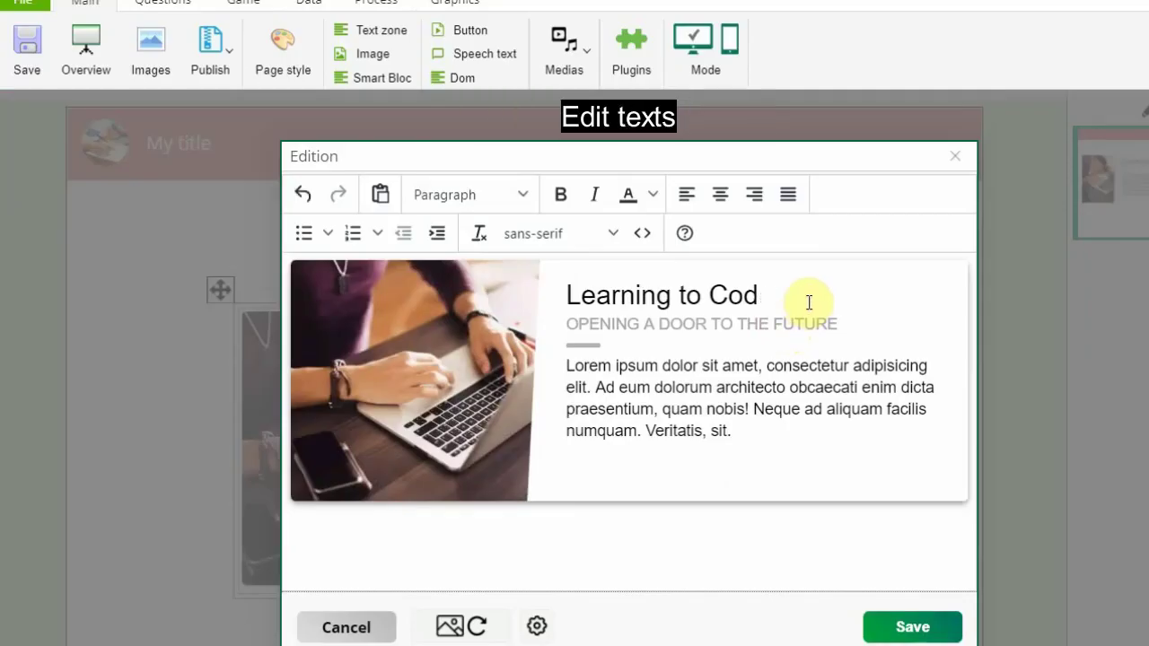
pyautogui.press('BackSpace')
pyautogui.press('BackSpace')
pyautogui.press('BackSpace')
pyautogui.press('BackSpace')
pyautogui.press('BackSpace')
pyautogui.press('BackSpace')
pyautogui.press('BackSpace')
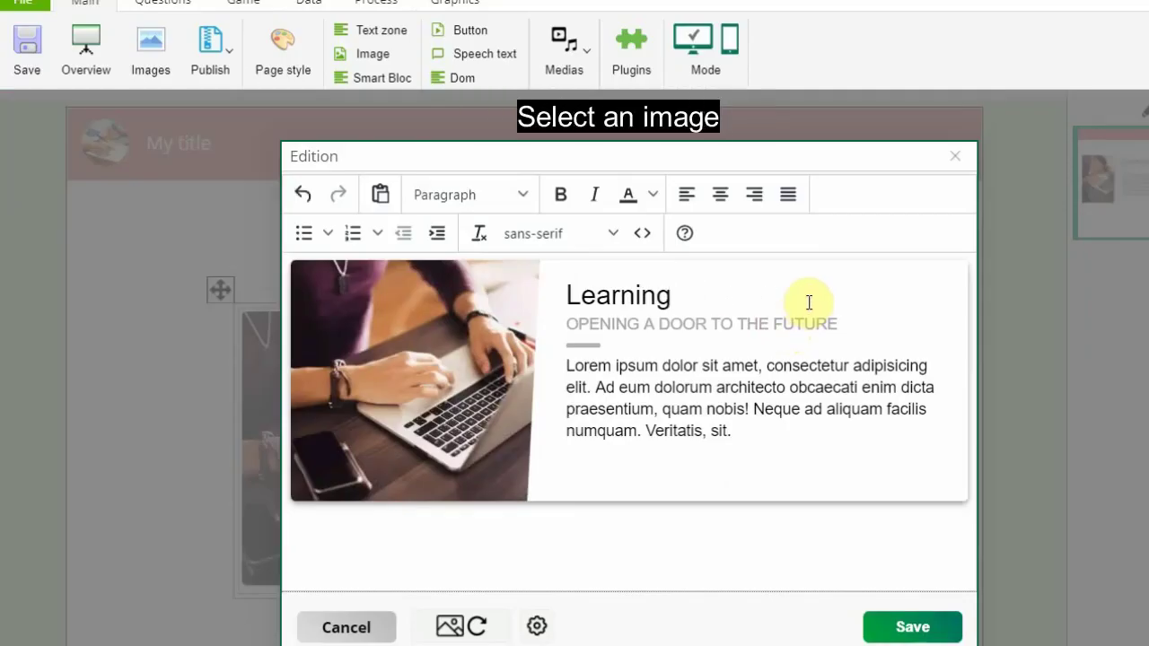
pyautogui.click(462, 625)
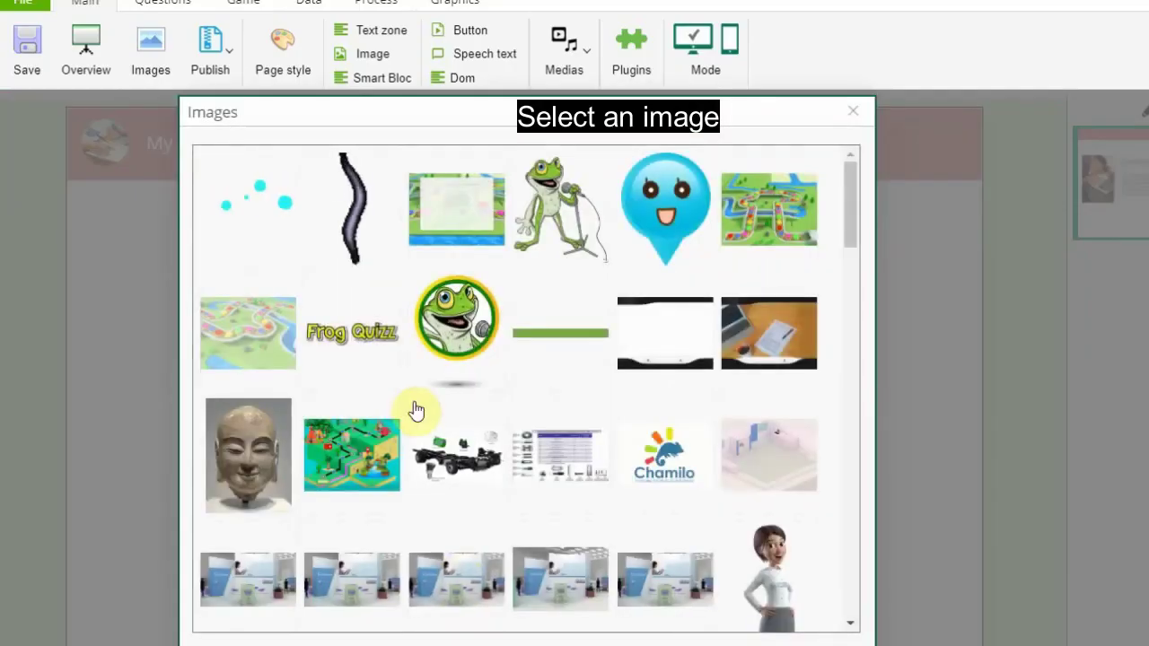
pyautogui.click(261, 475)
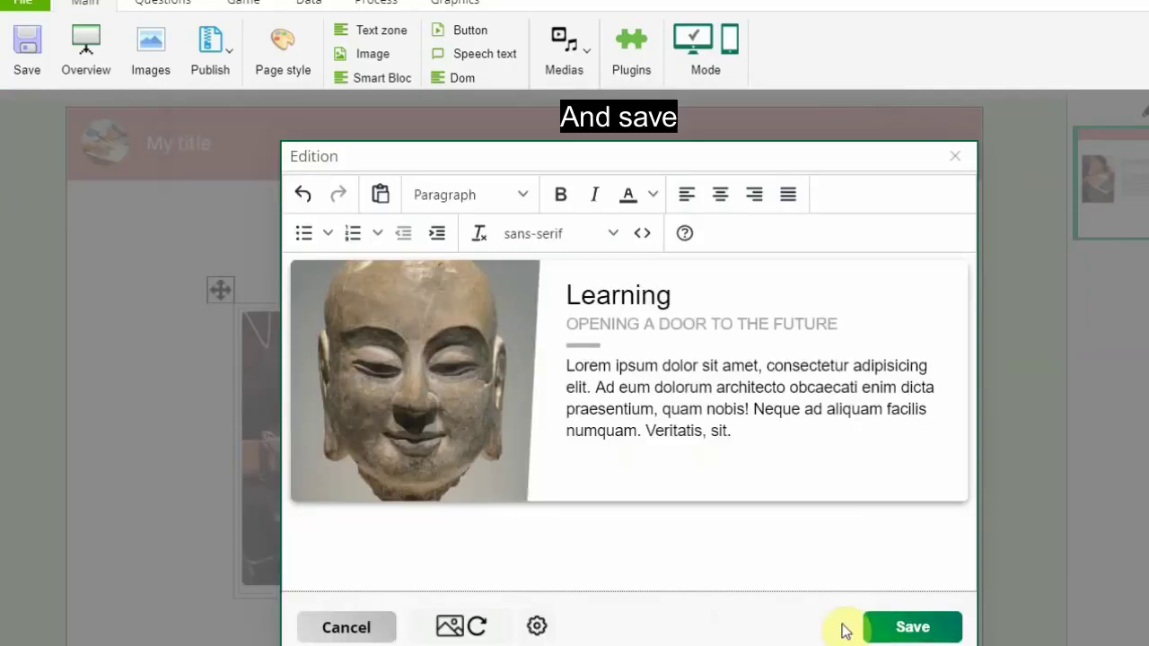
pyautogui.click(898, 628)
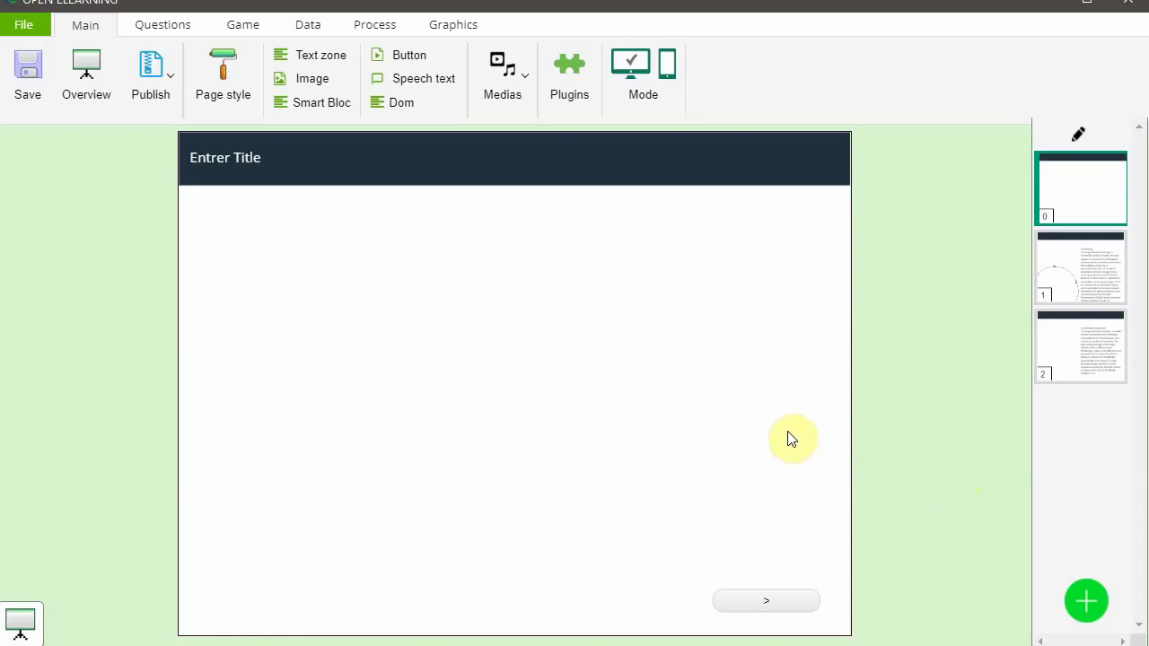
# Step: Add a PanelSlide info panel at the slide's right edge and open its empty Edition editor
pyautogui.click(310, 29)
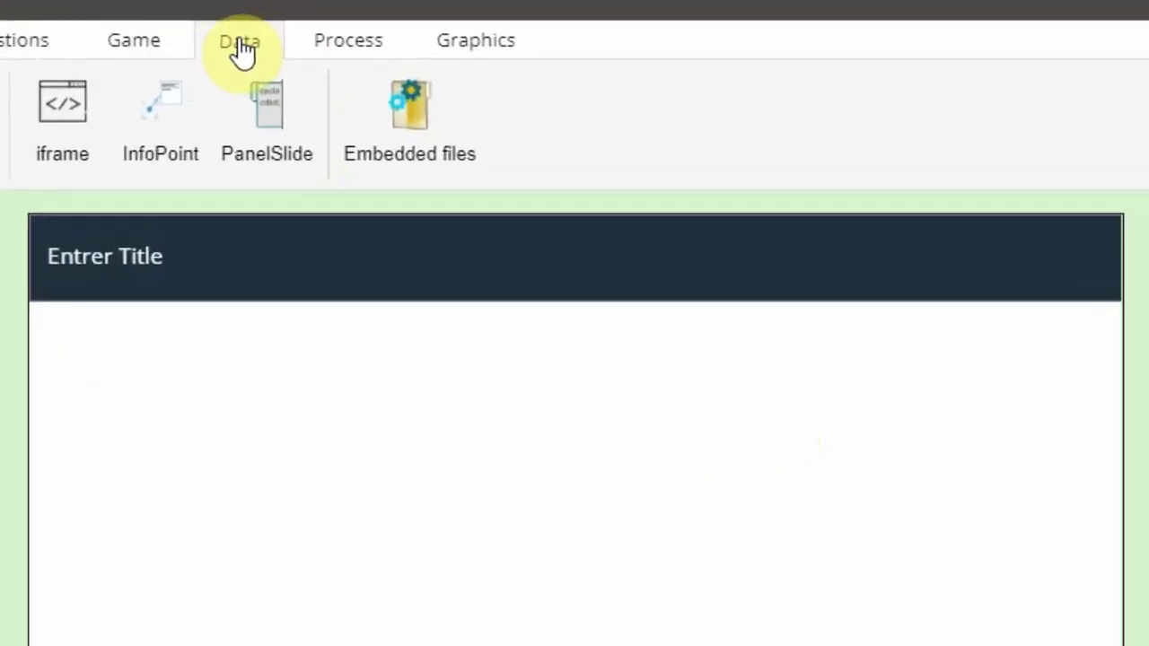
pyautogui.click(269, 112)
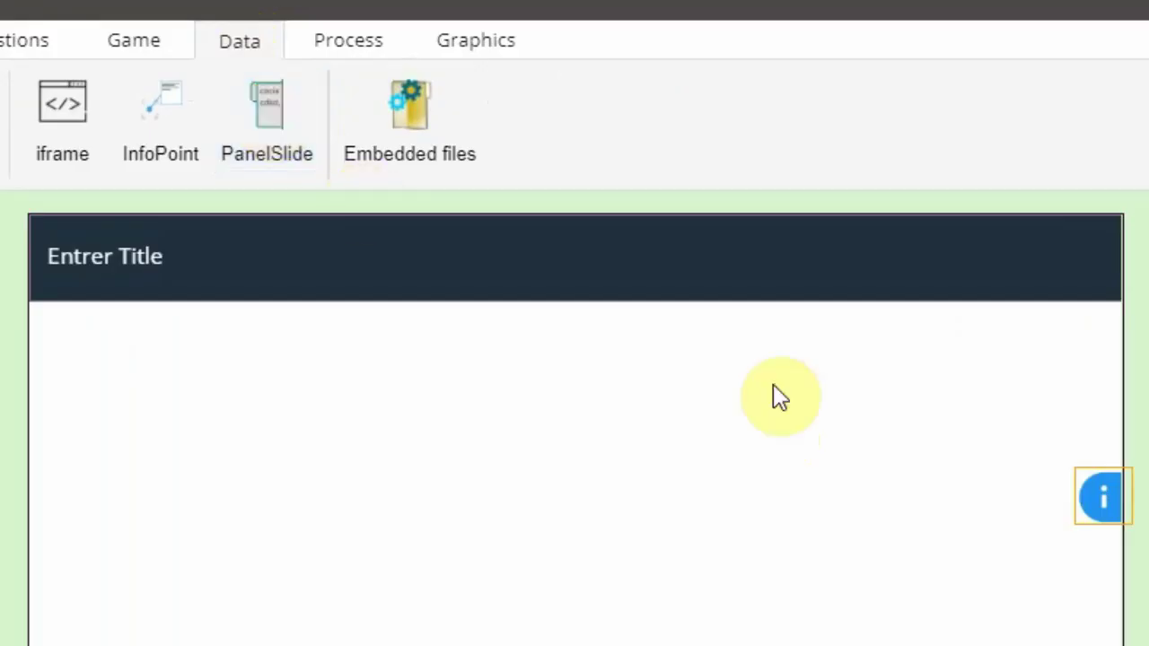
pyautogui.click(1103, 500)
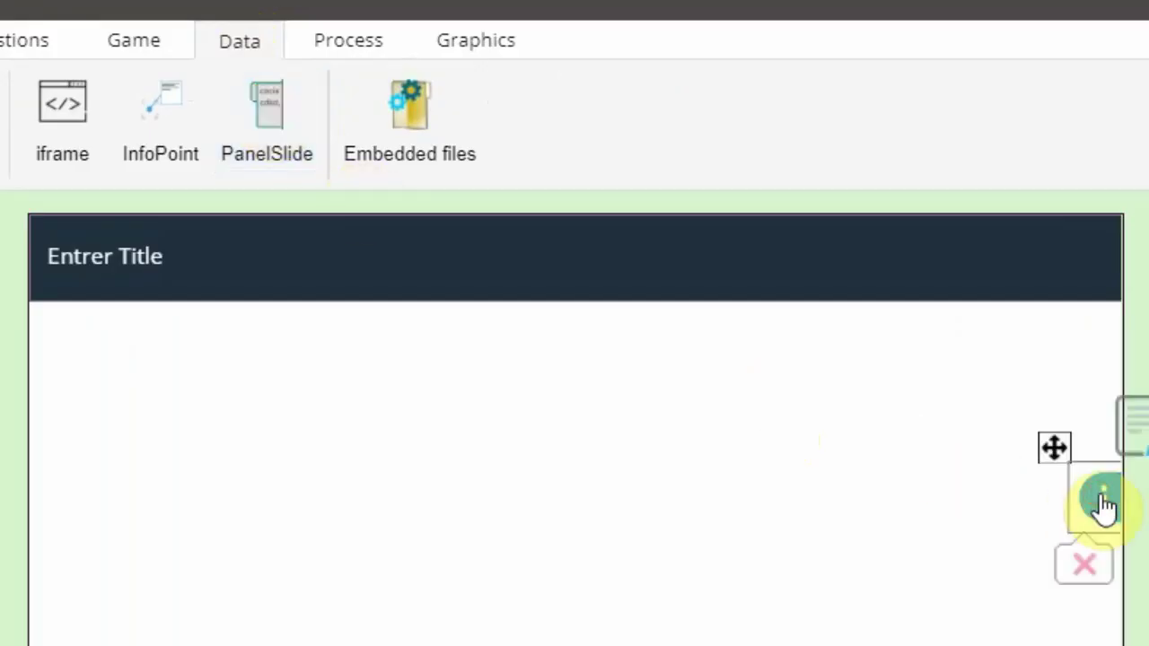
pyautogui.click(1134, 428)
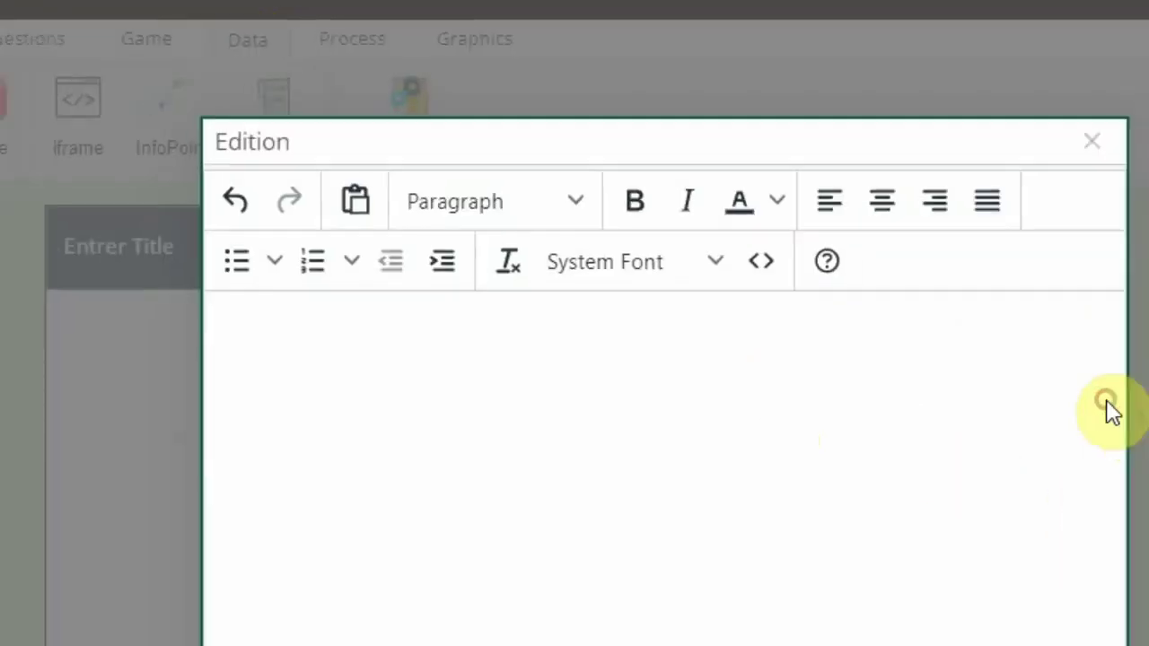